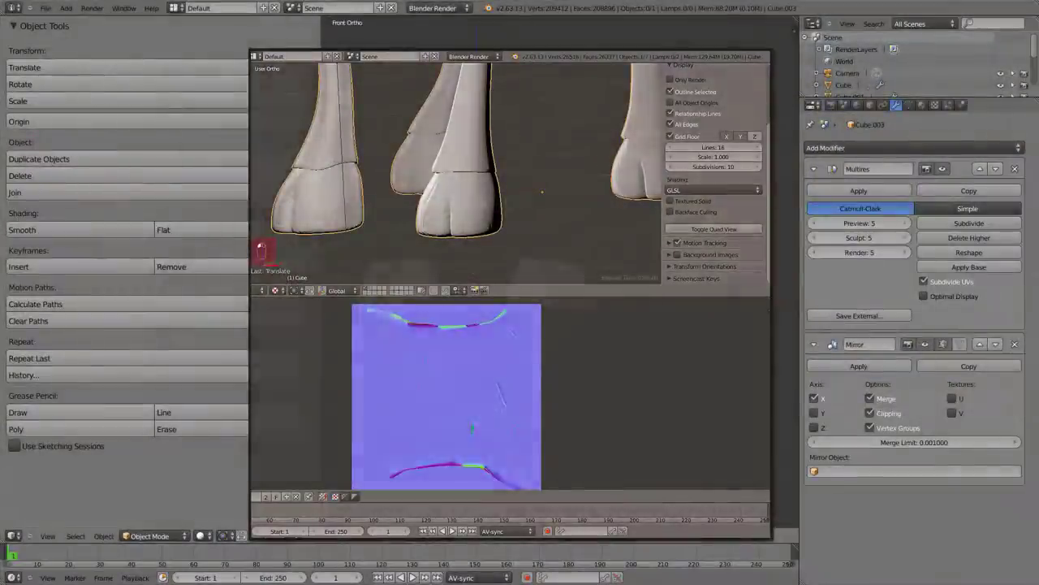
Step: Narrow the tool shelf and examine the sculpted hooves in solid and wireframe display, alone and together with the legs
left_click_drag(323, 304, 163, 306)
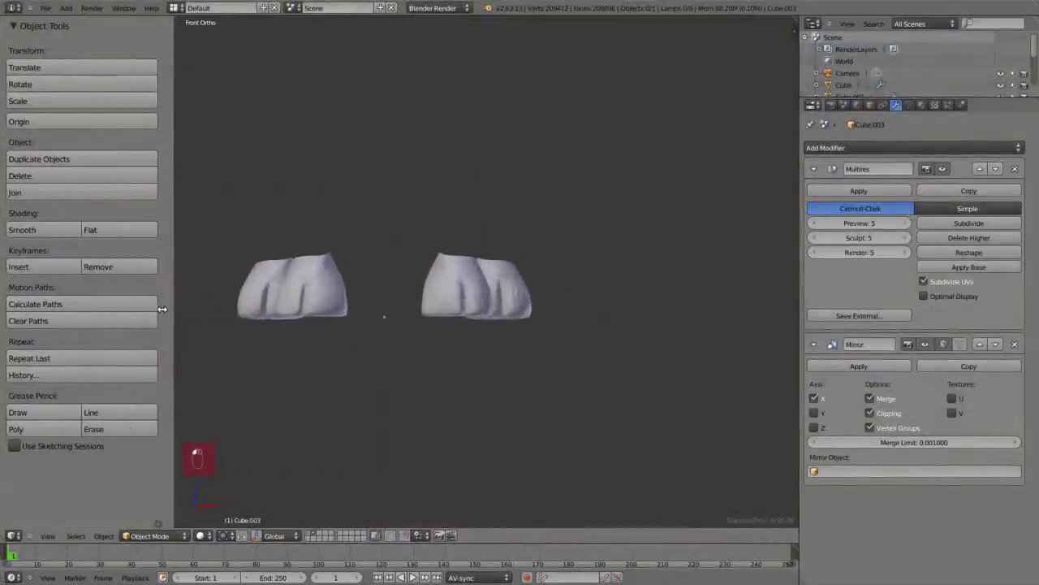
scroll(546, 302, "up", 5)
key("z")
right_click(548, 299)
key("z")
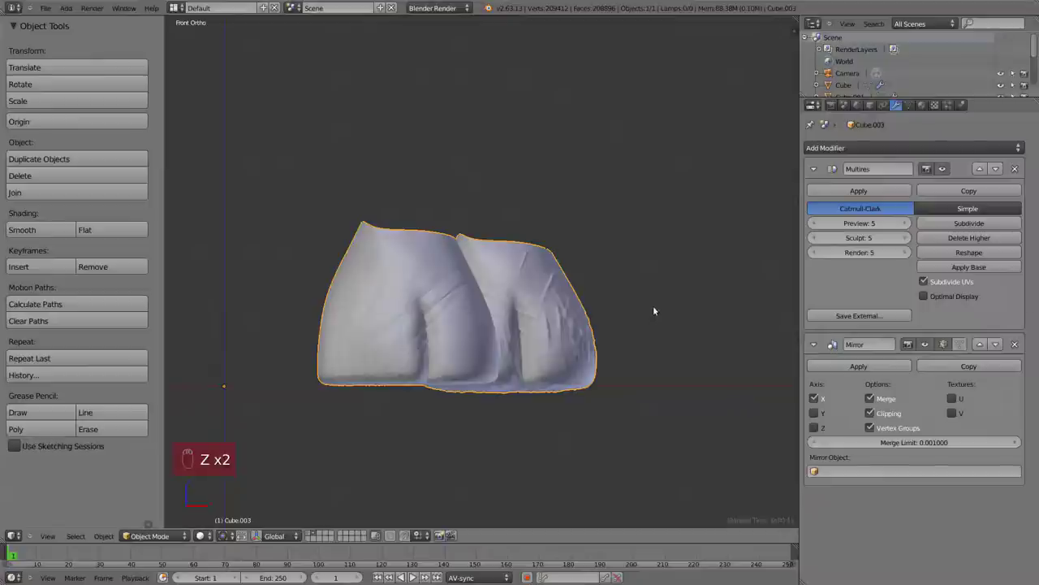
middle_click_drag(654, 310, 604, 294)
key("z")
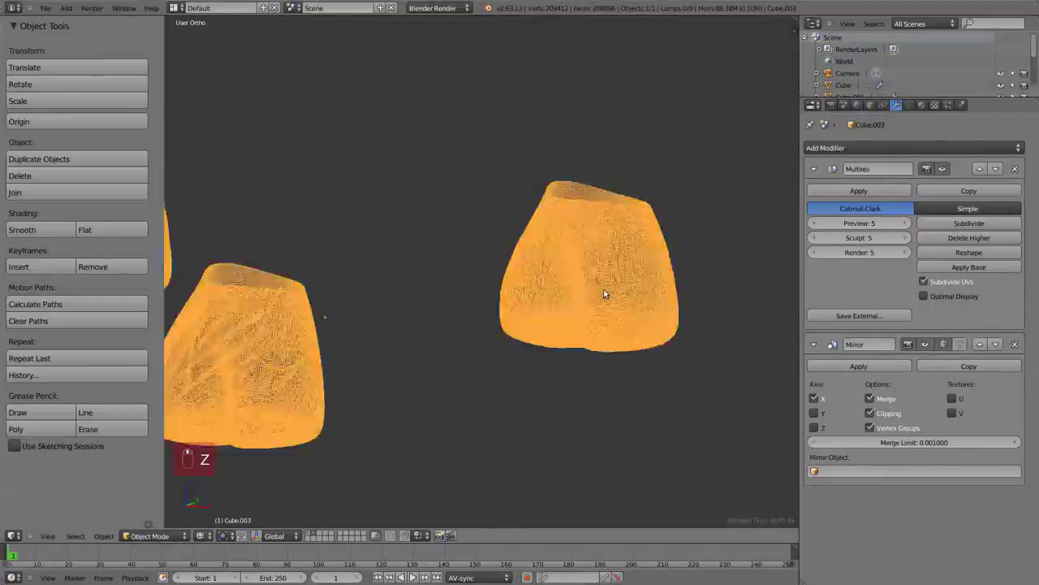
scroll(605, 294, "down", 4)
key("z")
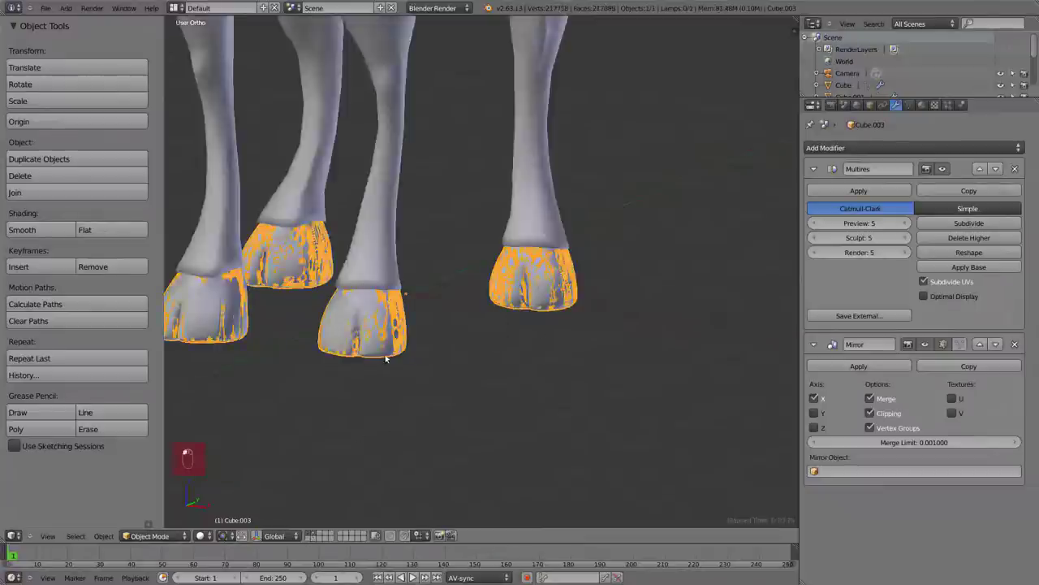
Step: Select the low-poly body mesh and, in Edit Mode, grow its hoof selection three times with wireframe display on
key("z")
right_click(382, 355)
key("z")
scroll(480, 357, "up", 3)
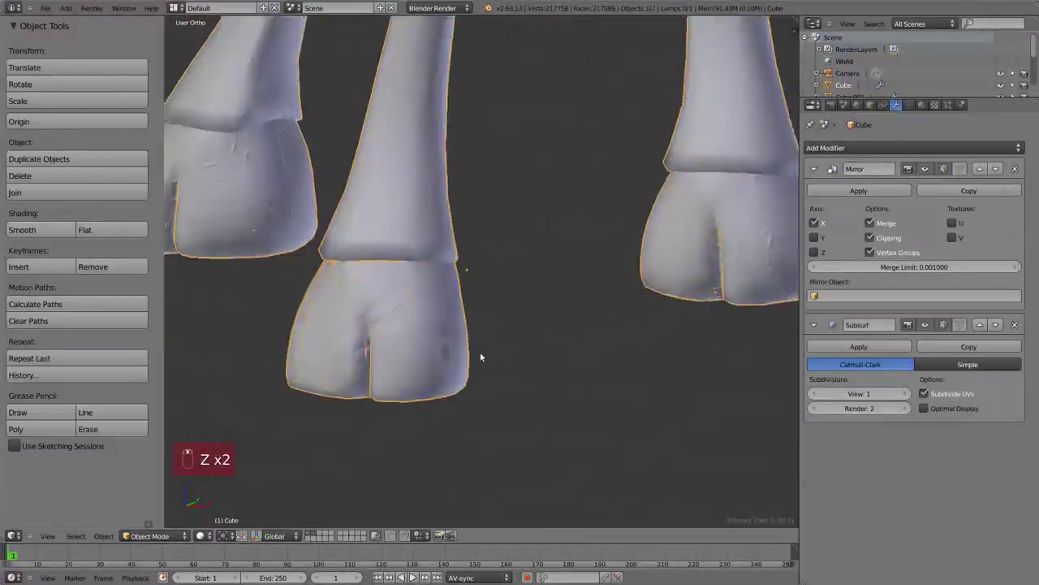
key("Tab")
key("a")
key("a")
key("ctrl+KP_Add")
key("ctrl+KP_Add")
key("ctrl+KP_Add")
key("z")
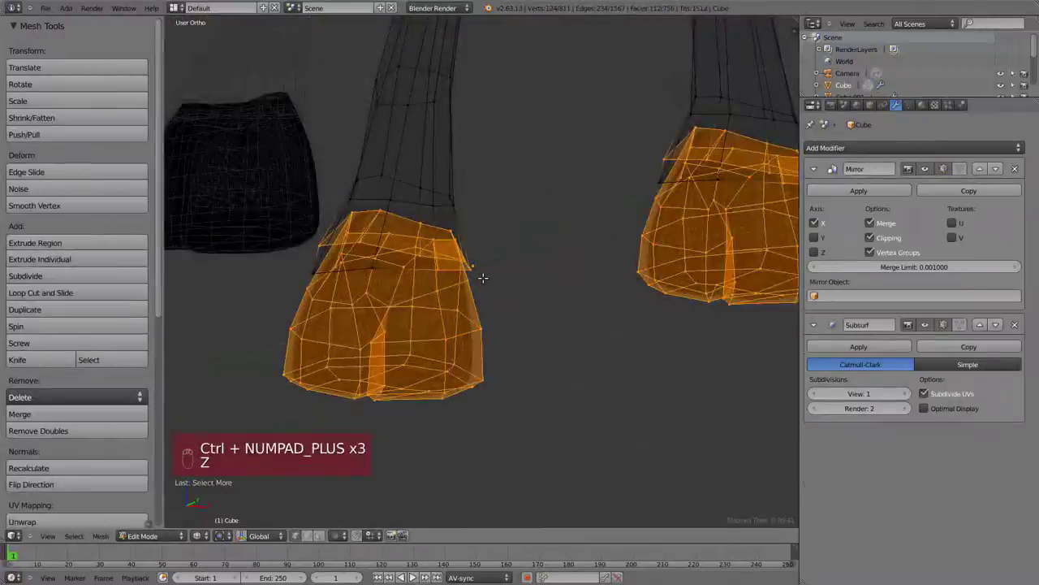
Step: Deselect the outer ring of leg faces around the top of both selected hooves
mouse_move(484, 278)
middle_mouse_down()
mouse_move(471, 271)
mouse_move(473, 283)
middle_mouse_up()
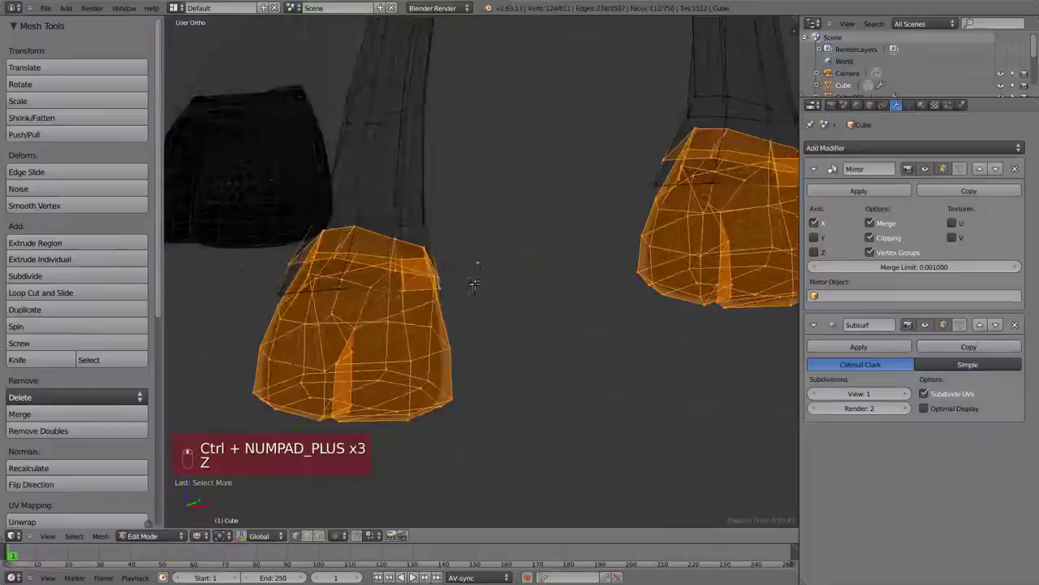
right_click(415, 289, "alt+shift")
middle_click_drag(696, 168, 632, 166)
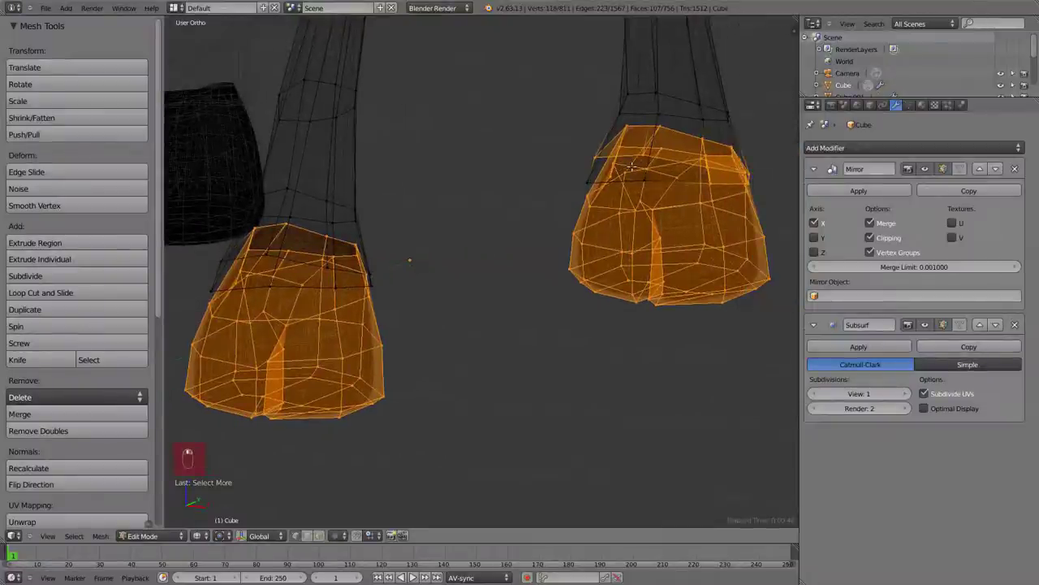
right_click(728, 184, "alt+shift")
scroll(728, 185, "down", 2)
mouse_move(480, 325)
middle_mouse_down()
mouse_move(472, 175)
mouse_move(471, 284)
mouse_move(457, 249)
middle_mouse_up()
key("z")
key("z")
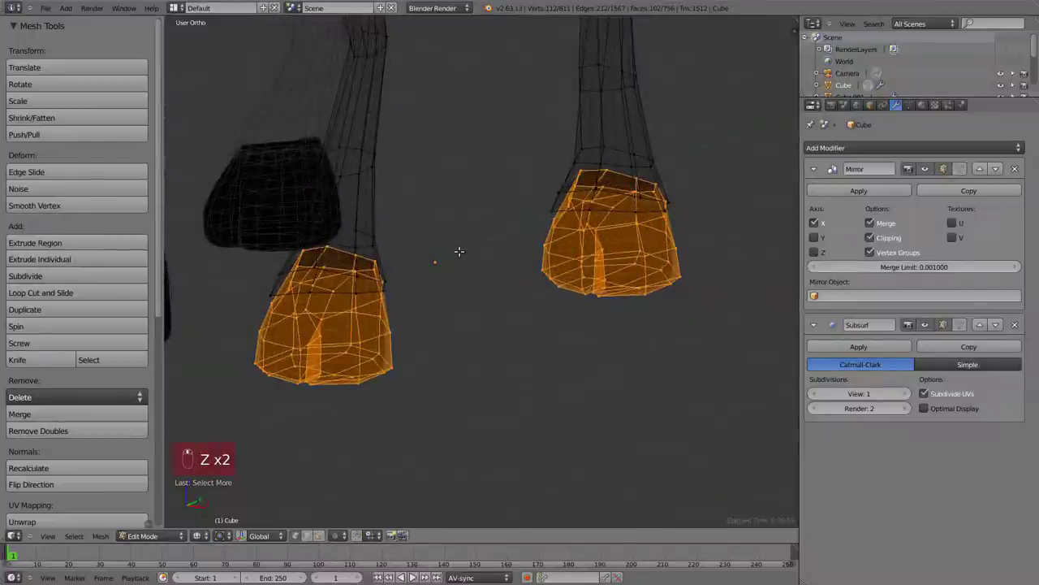
Step: In edge select mode, mark the edge loop around the top of the first hoof as a seam
key("ctrl+Tab")
left_click(330, 282)
right_click(335, 267, "alt")
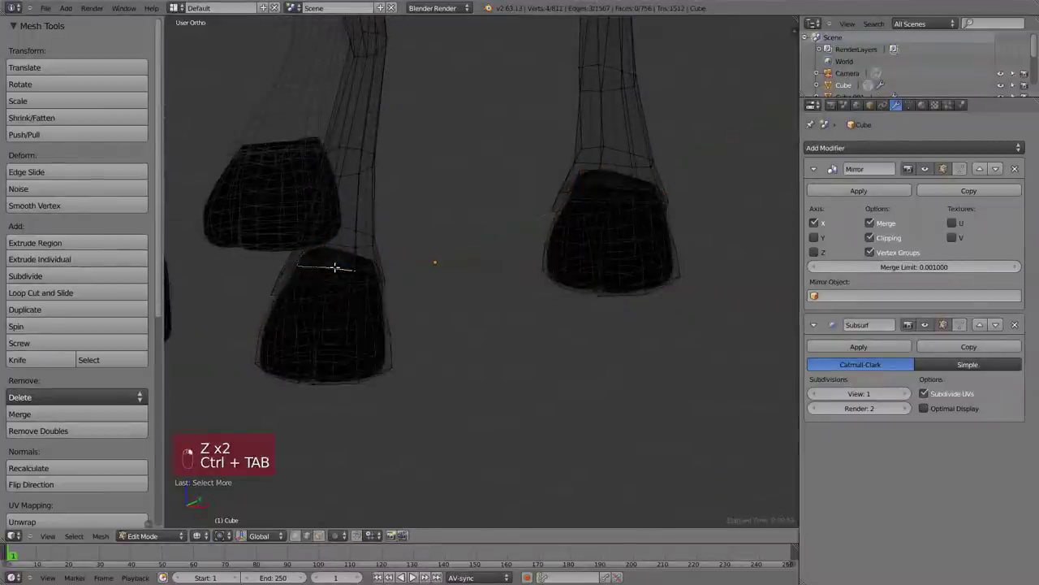
key("ctrl+e")
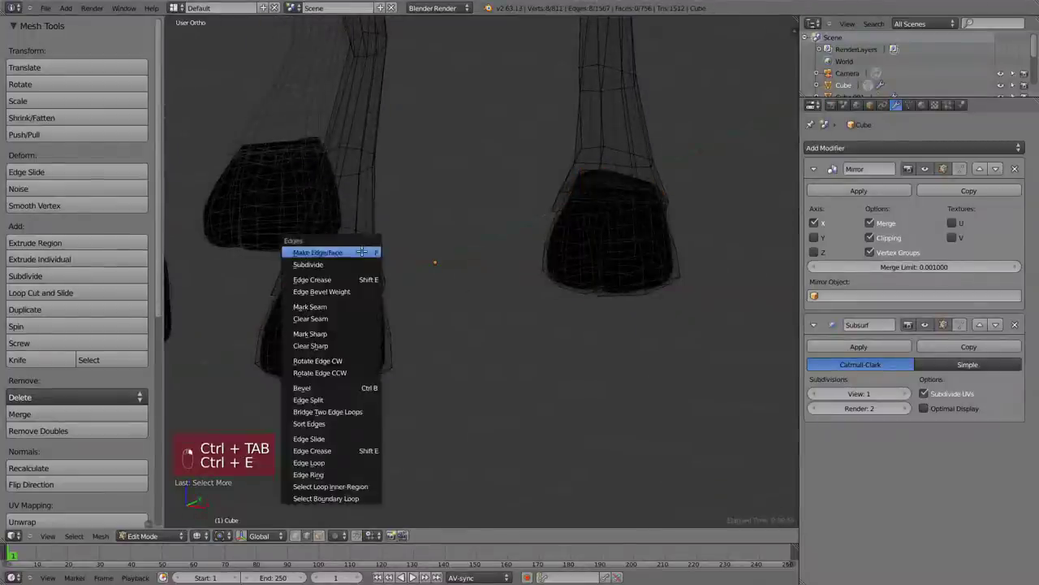
left_click(349, 310)
Step: Select only the edge loop around the top of the other hoof, removing stray edges, and mark it as a seam
right_click(636, 175, "alt")
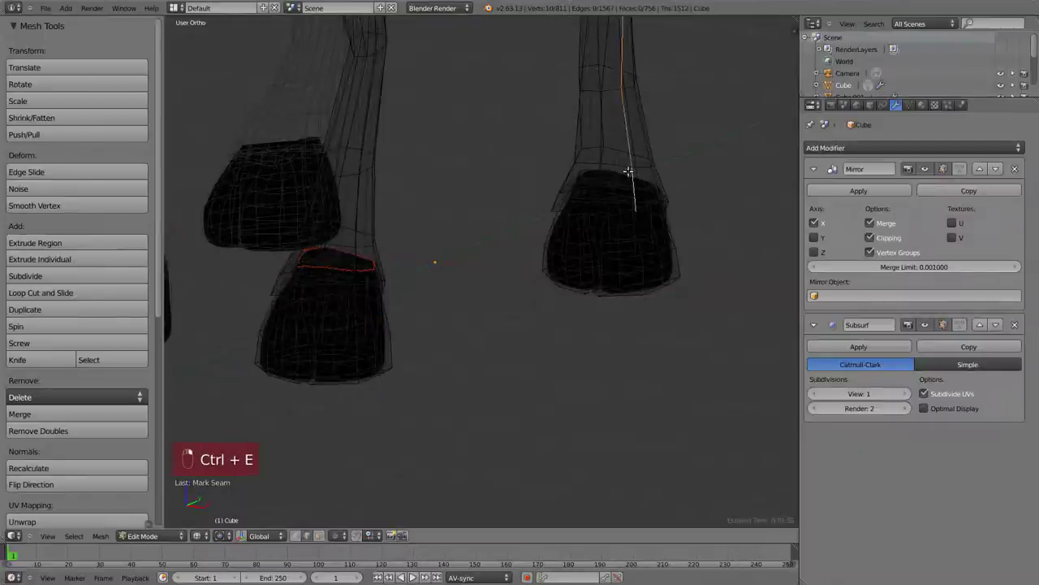
right_click(608, 183, "alt")
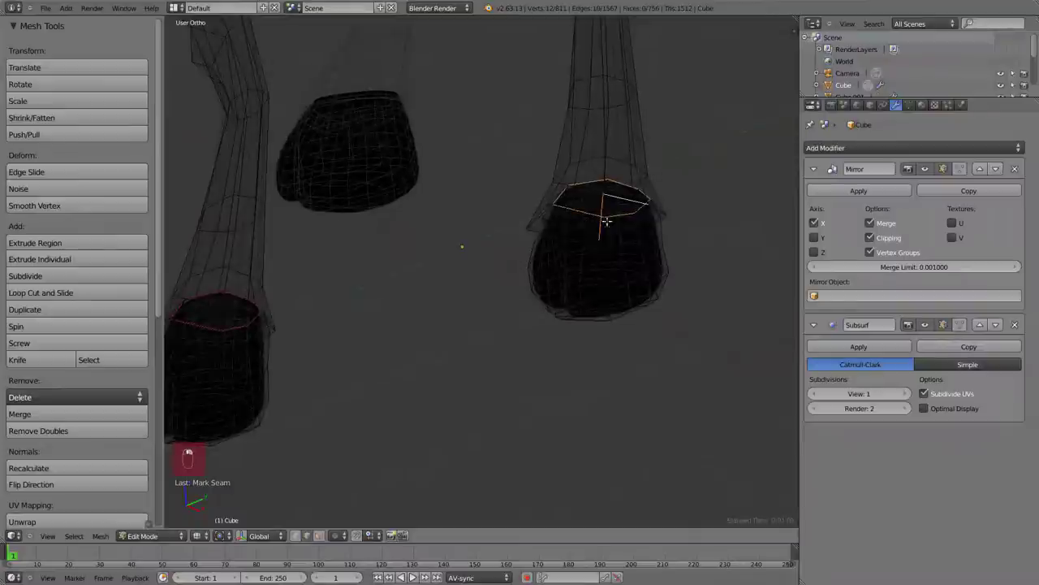
key("b")
key("b")
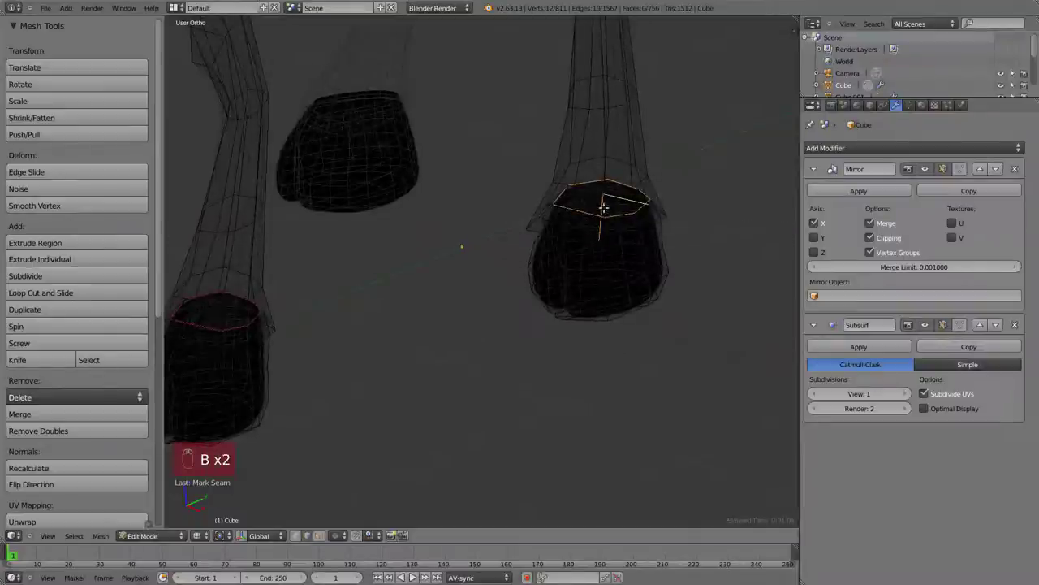
key("ctrl+z")
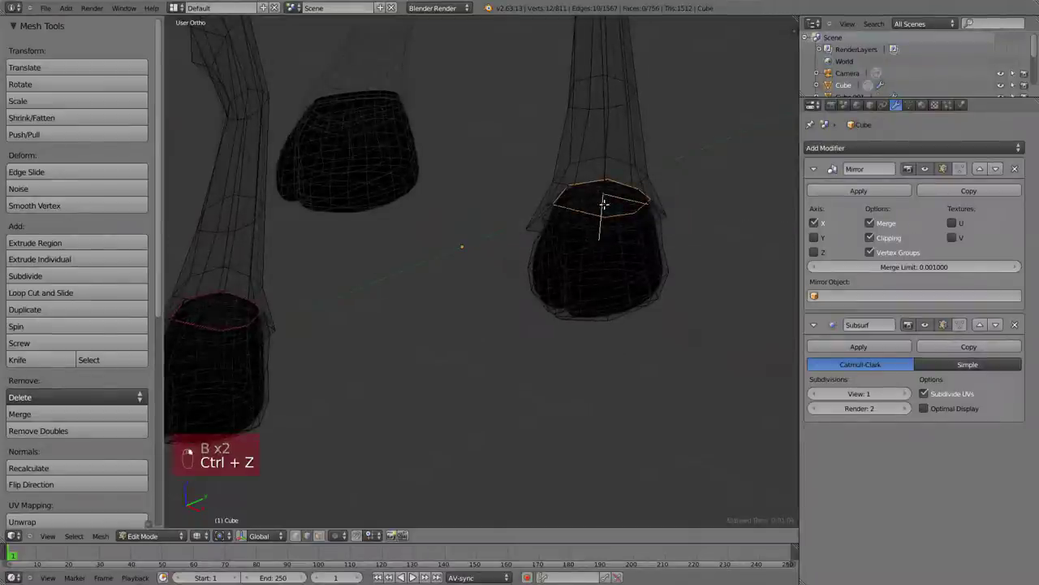
right_click(613, 203, "shift")
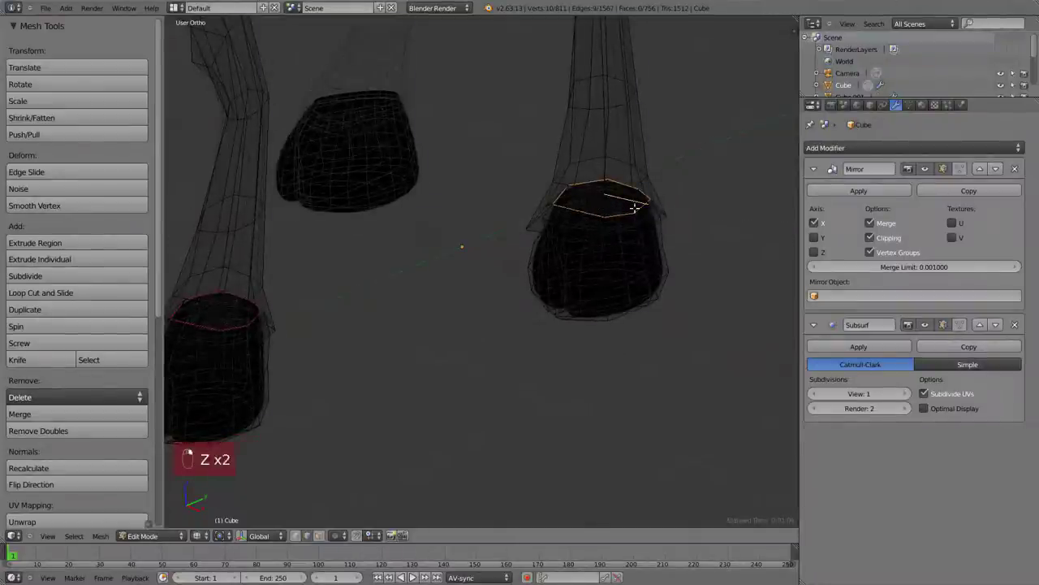
middle_click_drag(635, 208, 618, 218)
right_click(609, 225, "alt")
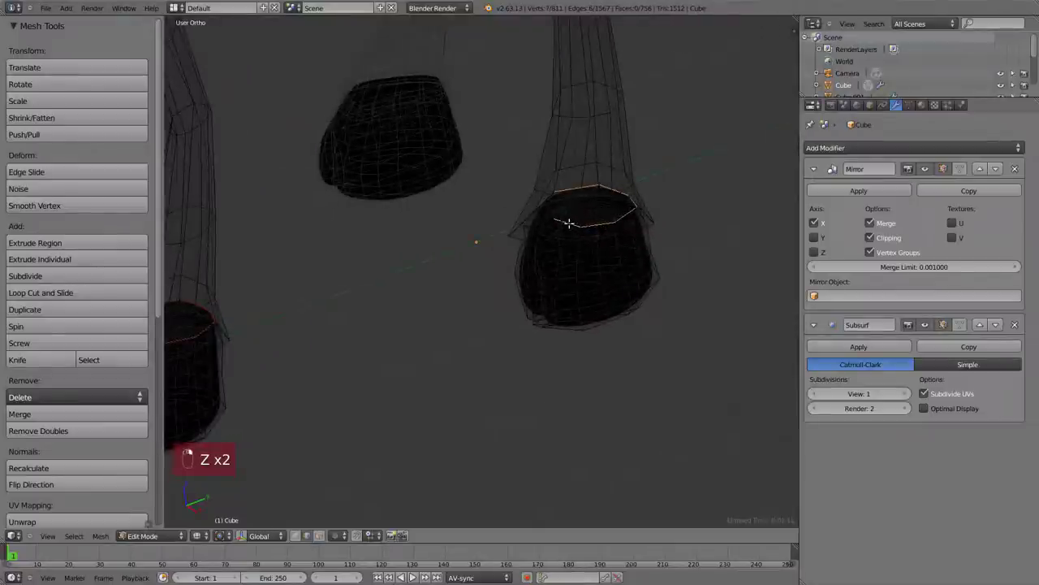
middle_click_drag(570, 222, 272, 351)
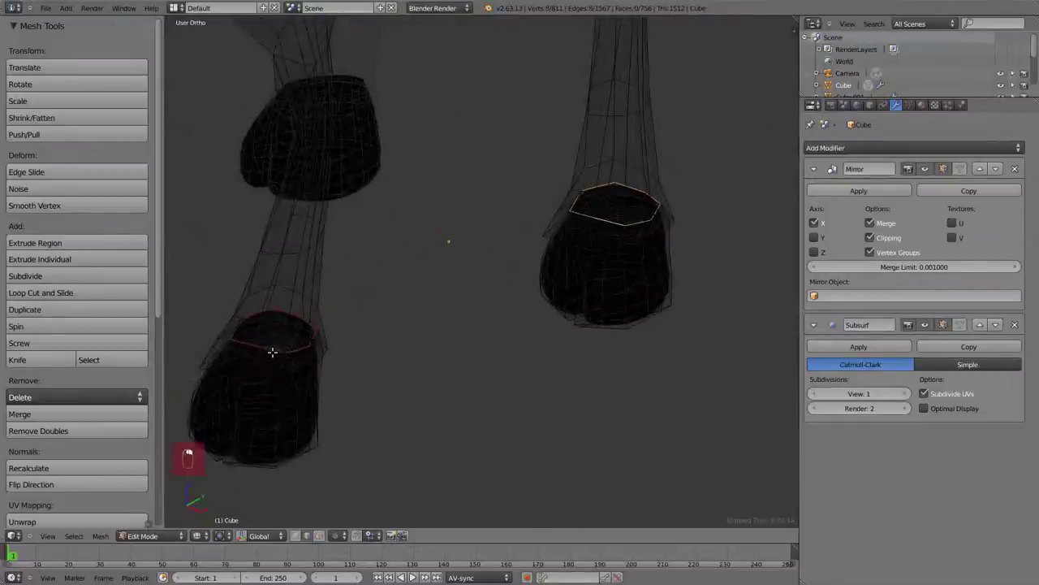
key("ctrl+e")
left_click(450, 305)
Step: Return to solid display and mark the edges around the soles of both hooves as seams
key("z")
mouse_move(457, 306)
middle_mouse_down()
mouse_move(379, 243)
mouse_move(492, 166)
middle_mouse_up()
right_click(721, 291, "alt")
key("ctrl+e")
left_click(725, 297)
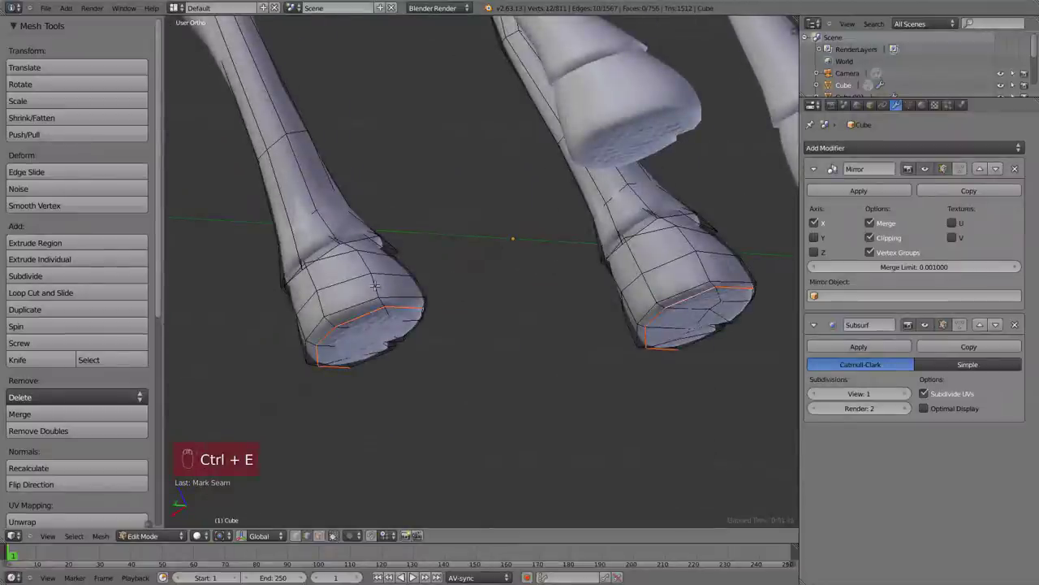
Step: Mark a vertical seam along the wall of both hooves, from the top loop down to the sole
right_click(356, 250, "alt")
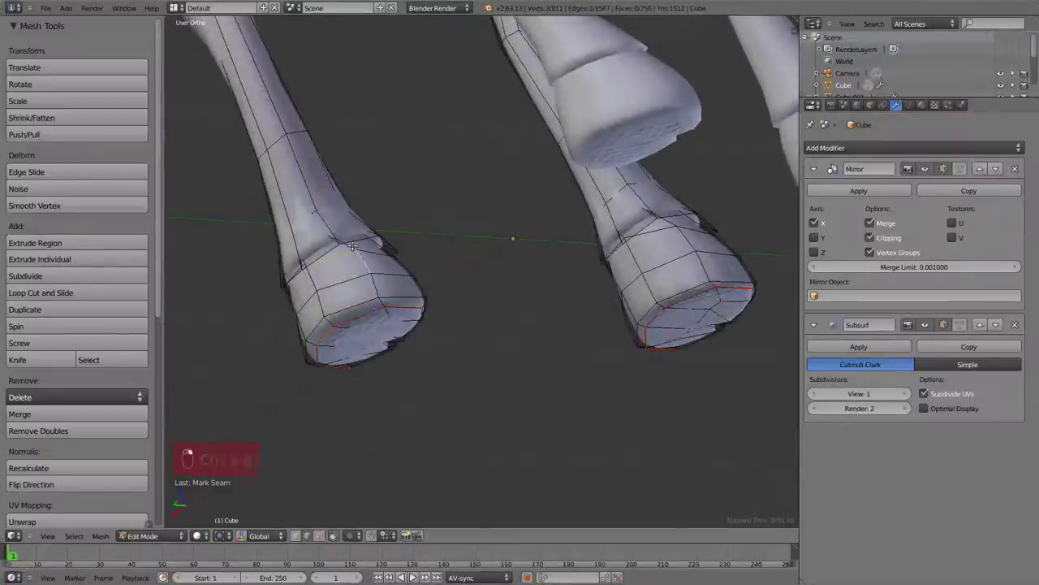
right_click(710, 283, "shift")
key("ctrl+e")
left_click(713, 243)
Step: Switch to face select mode and select only the linked faces of both hooves
key("ctrl+Tab")
left_click(614, 320)
key("a")
key("a")
key("l")
key("l")
Step: Compare the low-poly hooves with the sculpted ones and set the Subsurf modifier's View subdivisions to 2
middle_click_drag(359, 295, 422, 309)
key("Tab")
key("Tab")
key("Tab")
scroll(516, 287, "up", 3)
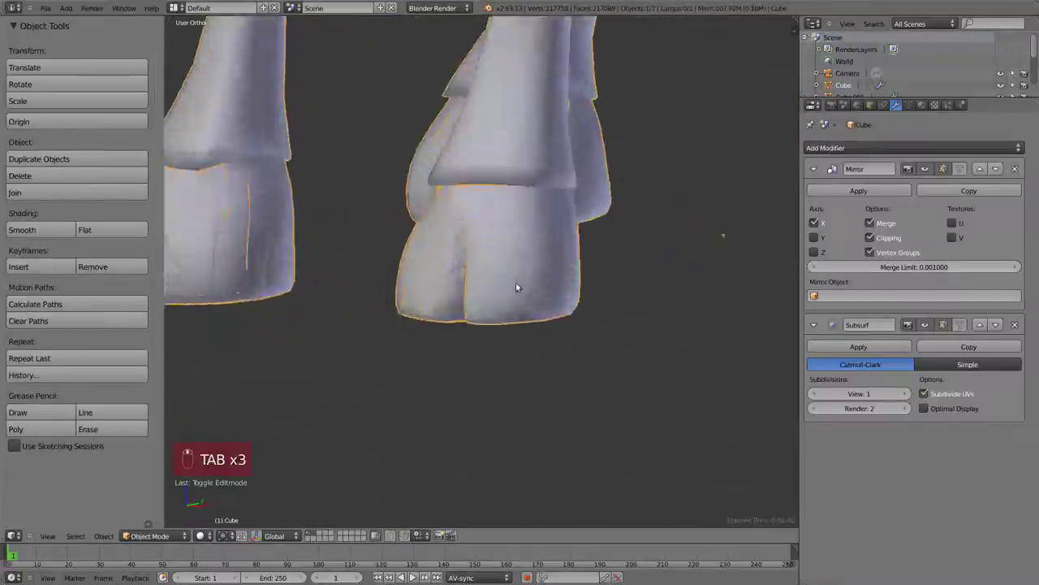
scroll(516, 287, "up", 6)
key("Tab")
key("Tab")
scroll(622, 339, "down", 4)
left_click(903, 393)
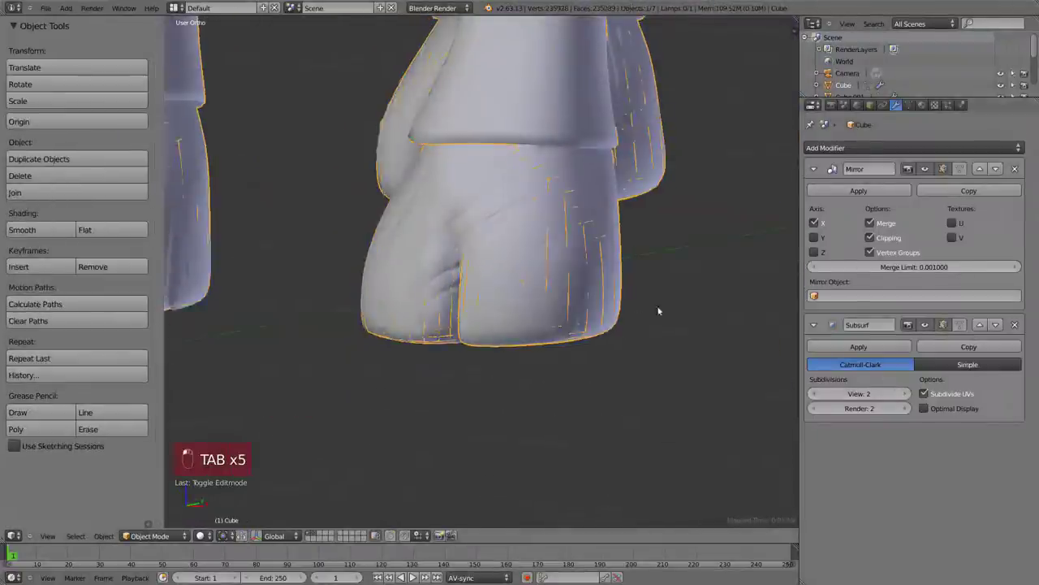
Step: Fatten the selected hoof faces along their normals by about 0.01 and check the hooves in Object Mode
key("Tab")
key("alt+s")
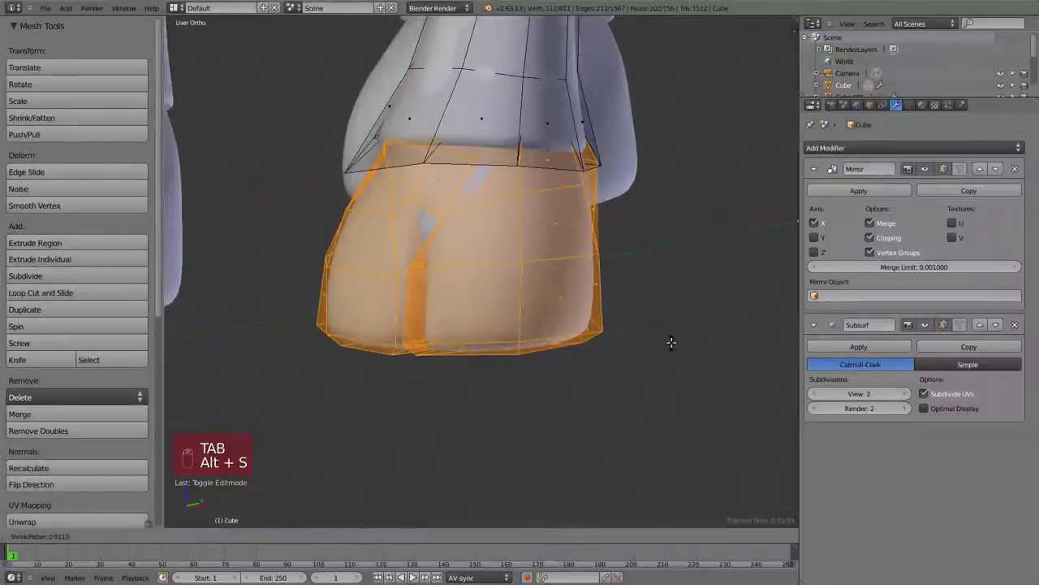
left_click(674, 348)
key("Tab")
scroll(617, 320, "down", 4)
key("Tab")
key("Tab")
scroll(555, 311, "down", 3)
scroll(555, 311, "up", 3)
Step: Show the render settings and select the sculpted hooves together with the low-poly body, keeping the body active
left_click(831, 105)
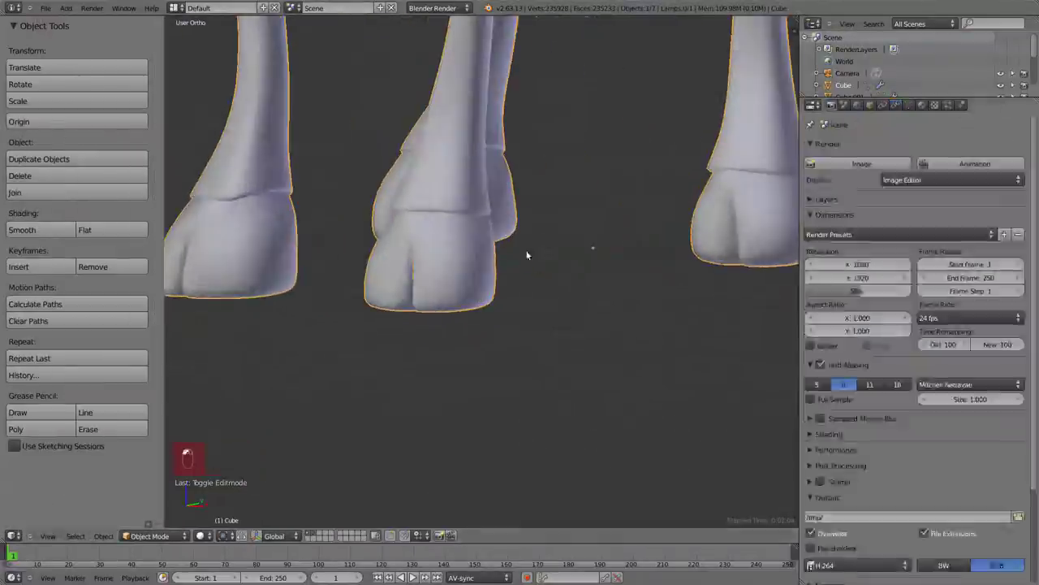
key("z")
right_click(483, 289)
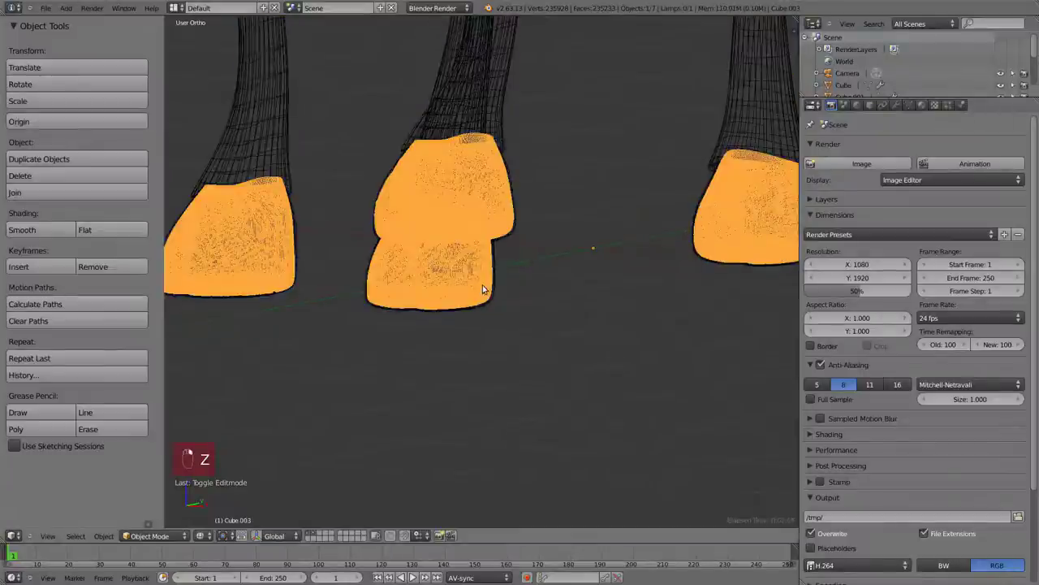
right_click(495, 292, "shift")
key("z")
Step: Unwrap the selected hoof faces and display their UV layout in a UV/Image Editor below the 3D view
key("Tab")
key("u")
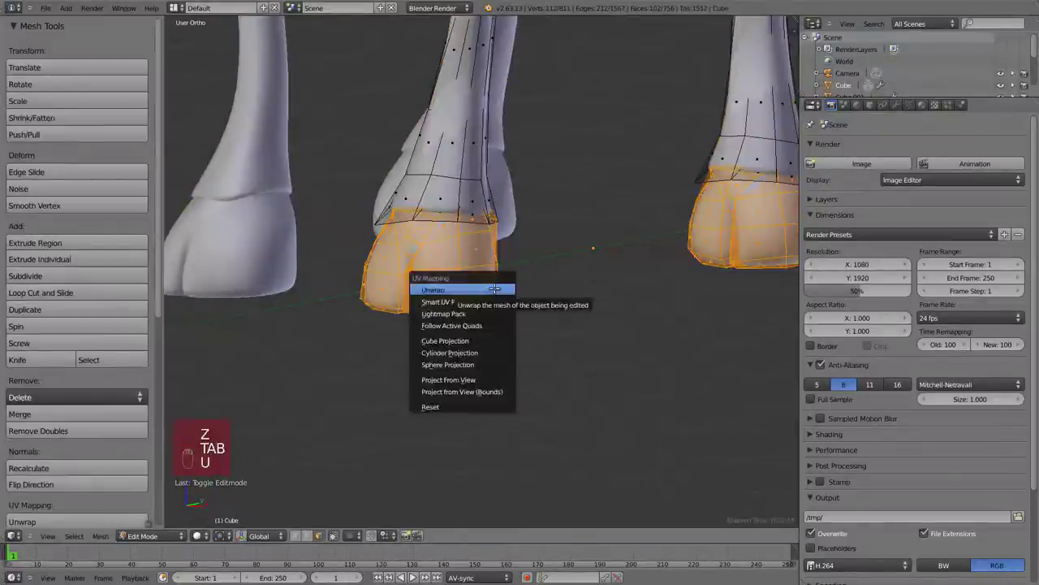
left_click(455, 288)
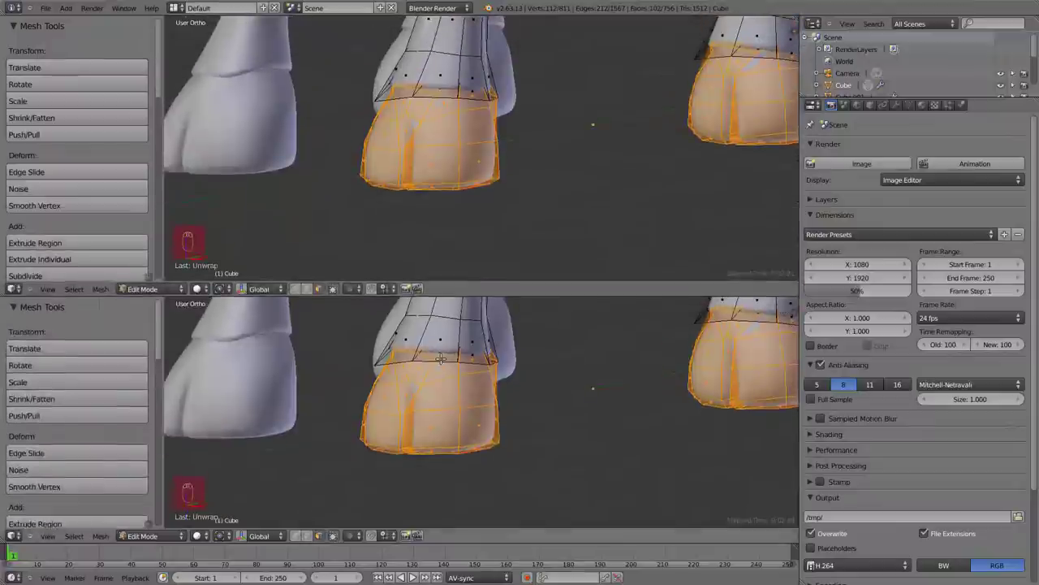
key("shift+F10")
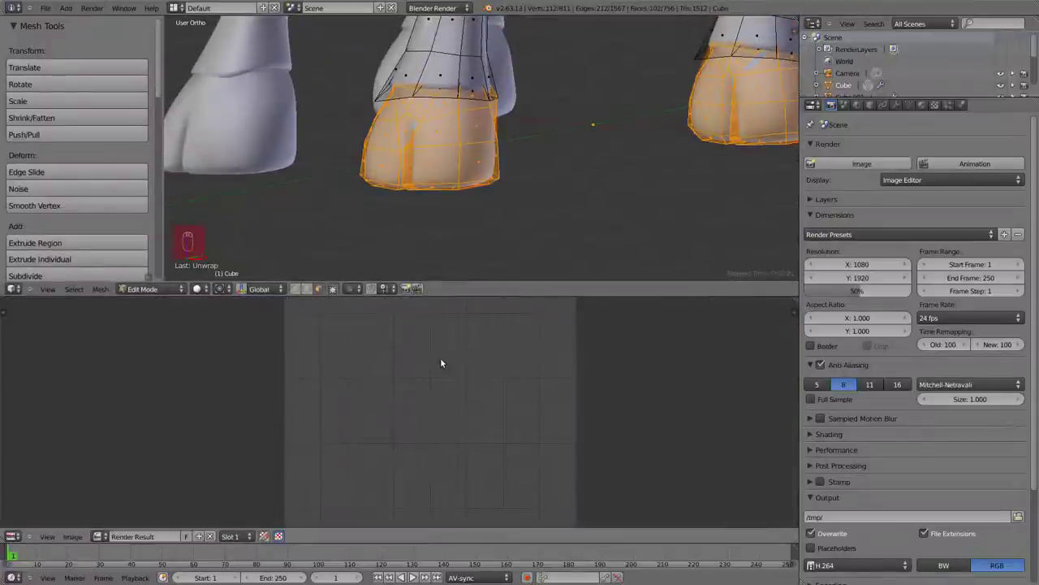
left_click(213, 537)
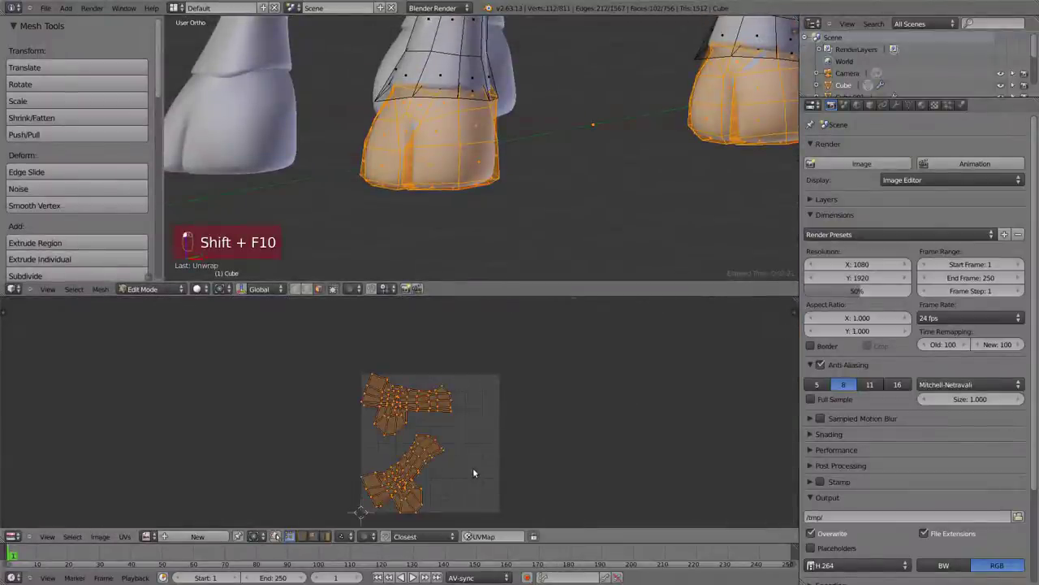
Step: Select only the lower hoof's UV island, rotate it roughly horizontal and move it within the lower UV area
key("r")
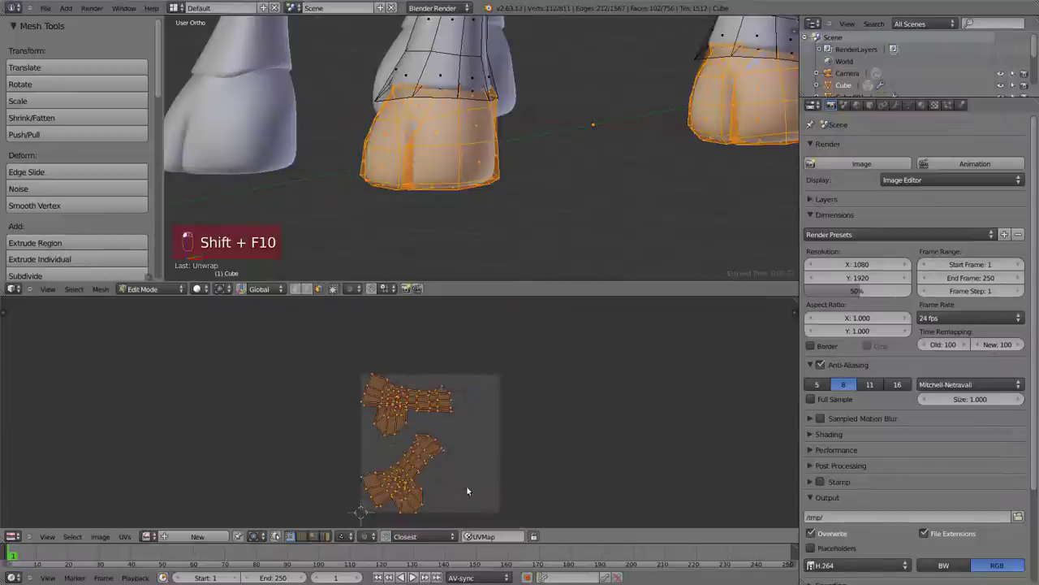
left_click(406, 477)
key("a")
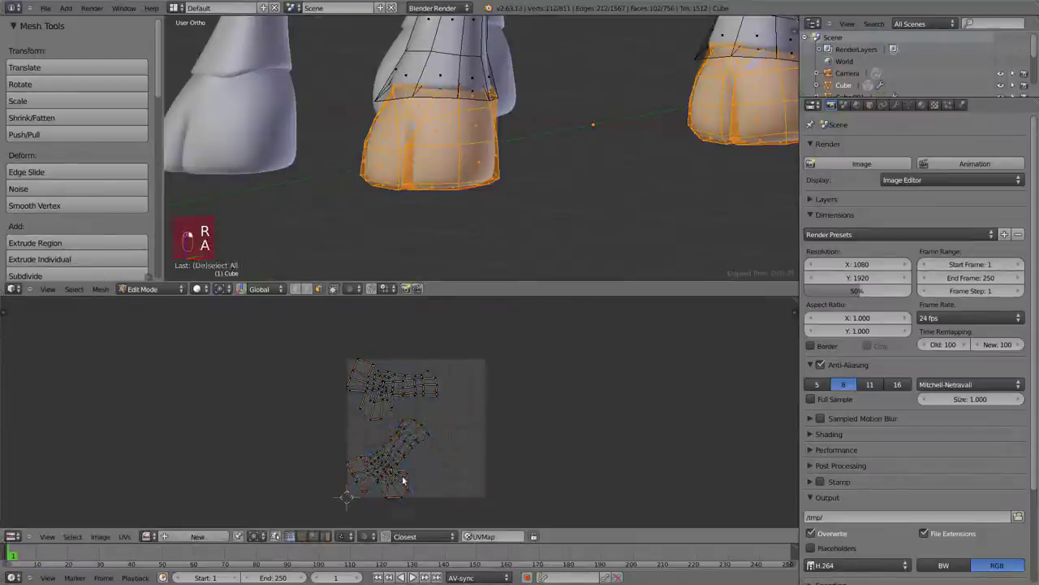
key("l")
key("r")
left_click(385, 350)
key("g")
left_click(429, 357)
Step: Enlarge the lower UV island and reposition it to span the full width of the UV square's lower half
key("s")
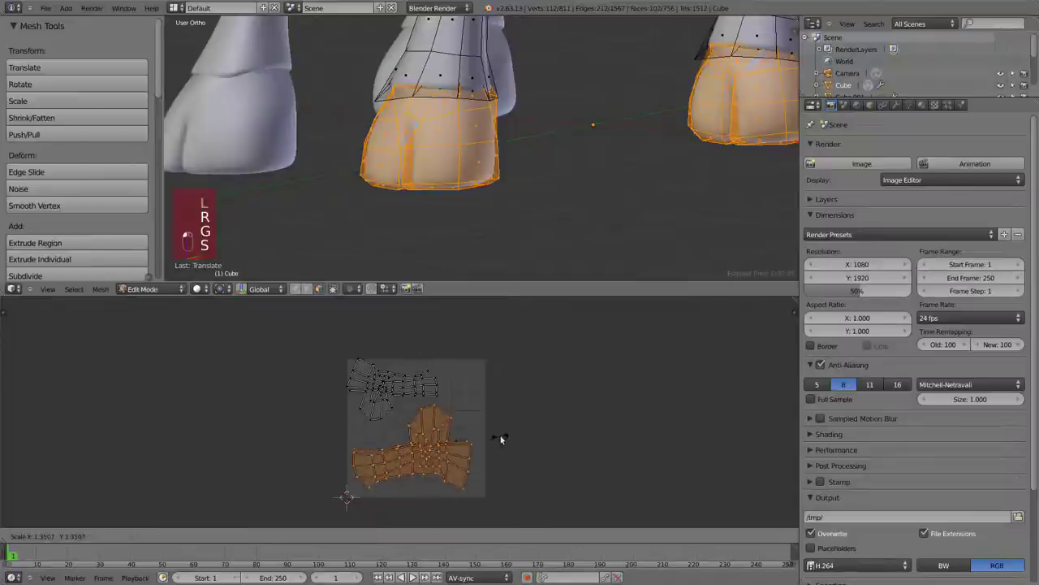
left_click(505, 438)
left_click(505, 437)
key("g")
left_click(515, 441)
key("s")
left_click(515, 441)
key("g")
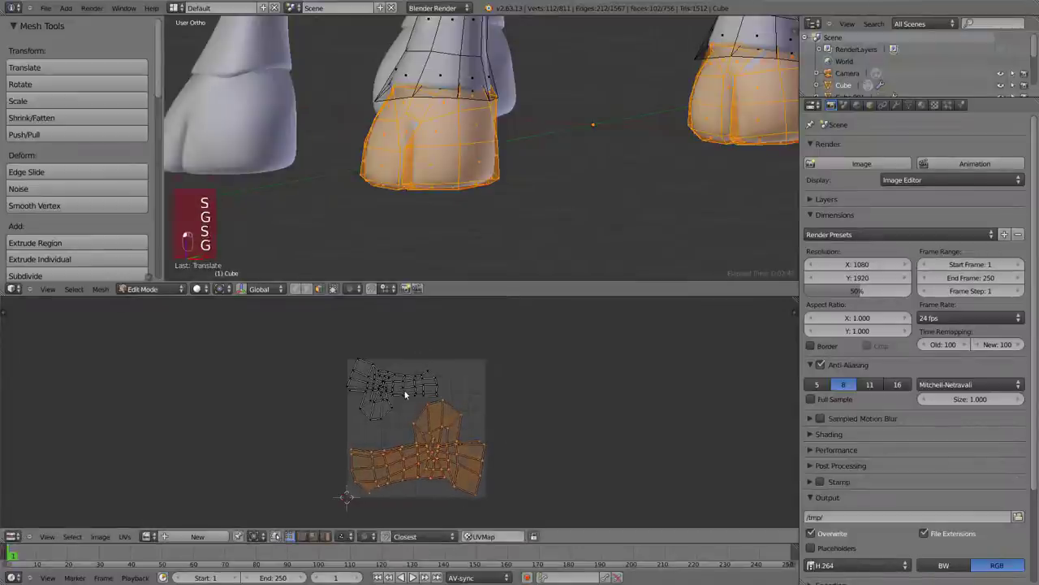
left_click(515, 441)
Step: Select the upper hoof's UV island, rotate it slightly and scale it up to about the lower island's size
key("a")
key("l")
key("r")
left_click(496, 391)
key("a")
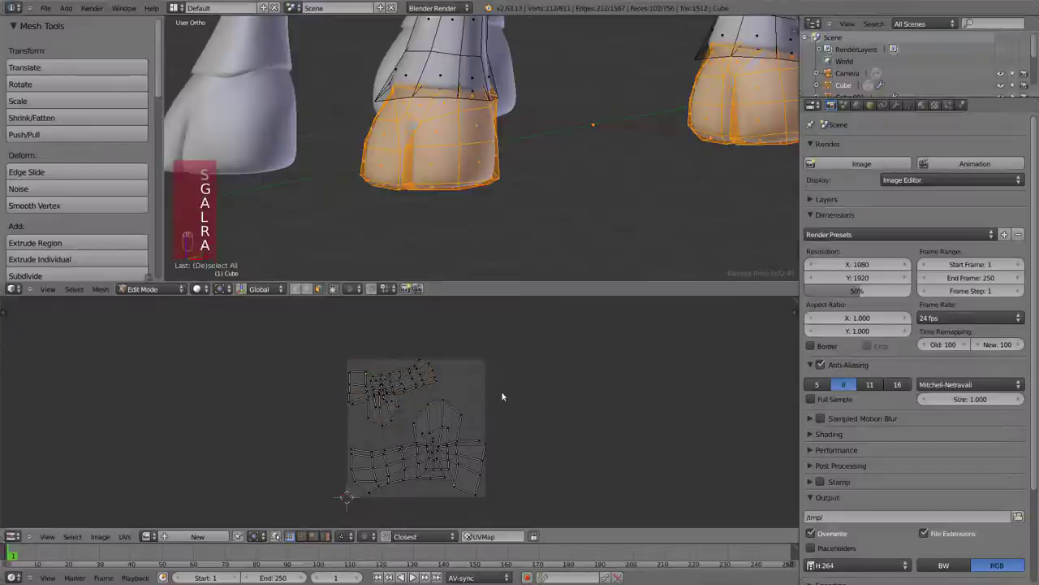
key("l")
key("s")
left_click(462, 395)
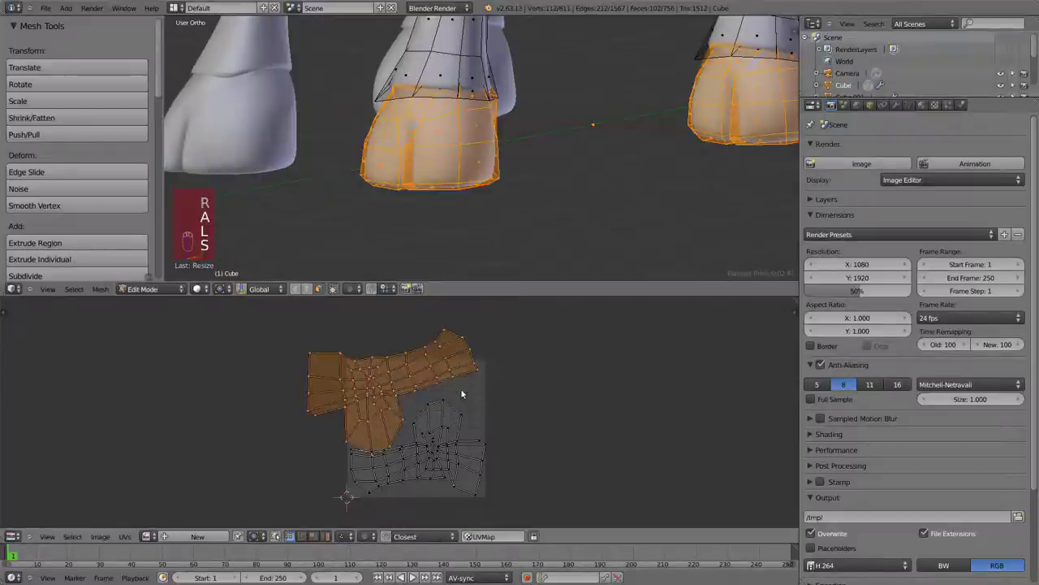
Step: Resize and rotate the upper hoof's UV island and move it to fit inside the upper half of the UV square
key("s")
left_click(469, 402)
key("r")
left_click(476, 414)
key("g")
key("s")
key("g")
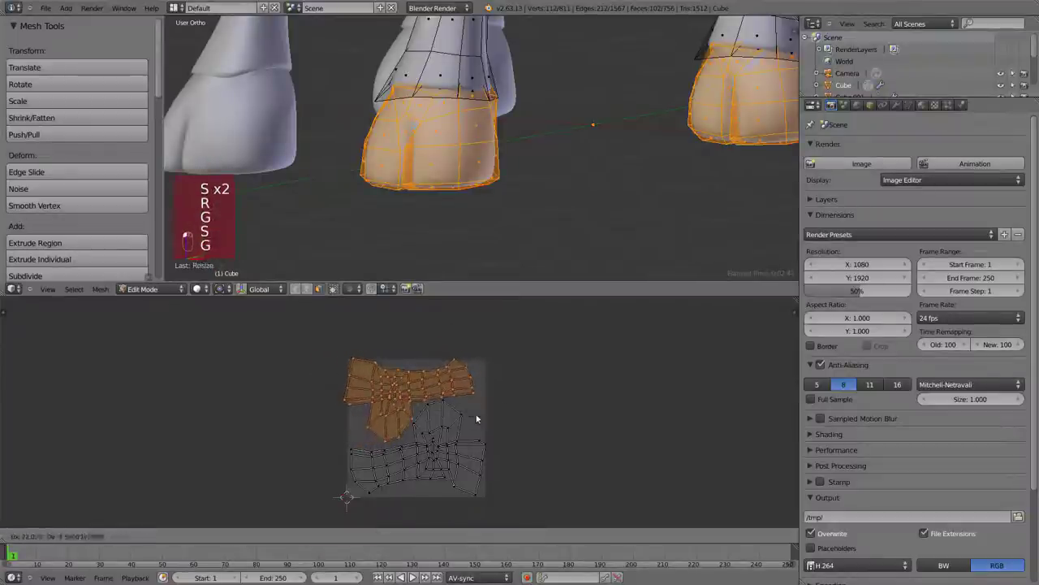
left_click(480, 420)
Step: Select only the lower hoof's UV island, shrink and rotate it slightly, and move it clear of the upper island
key("a")
key("l")
scroll(532, 463, "up", 1)
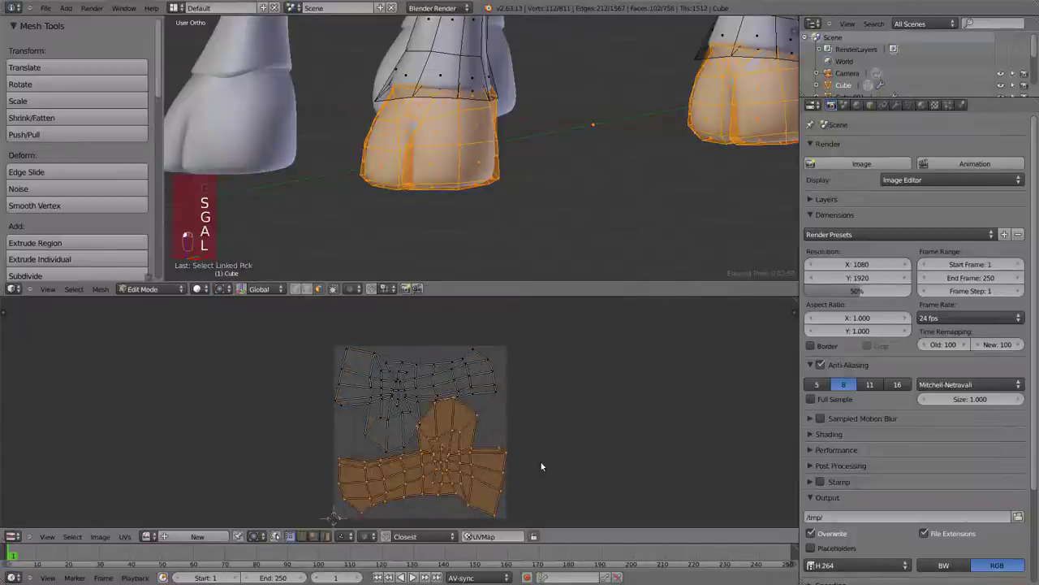
key("s")
key("g")
key("r")
left_click(533, 473)
key("g")
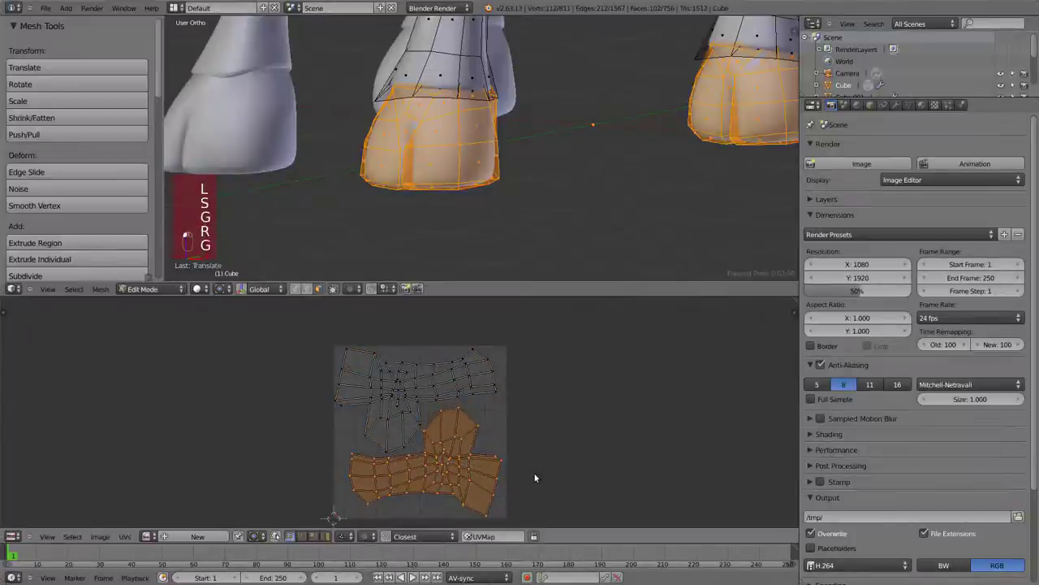
Step: Select both hoof UV islands and nudge them together within the UV square
key("a")
key("a")
key("g")
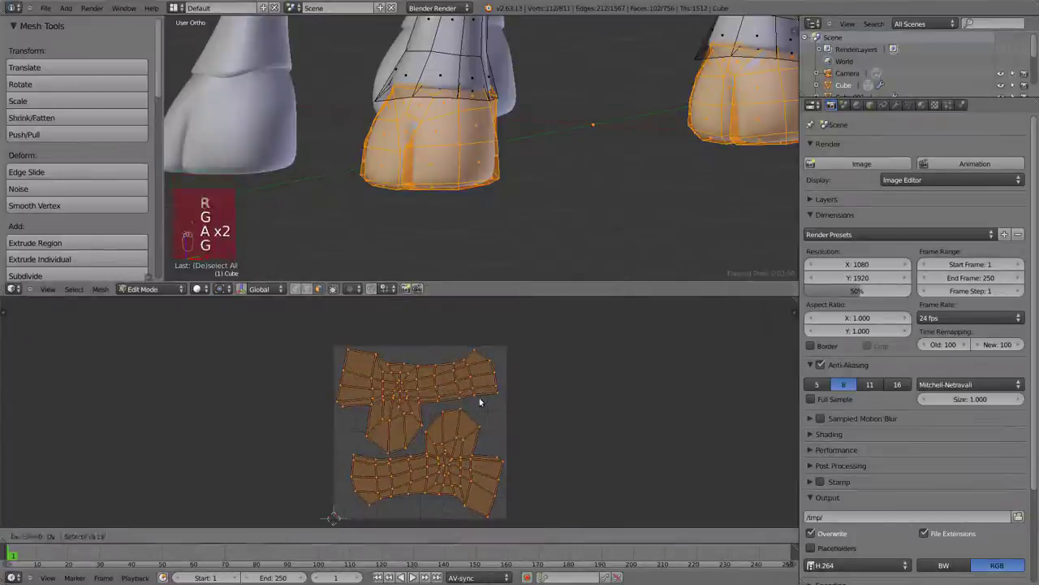
left_click(478, 404)
key("l")
key("l")
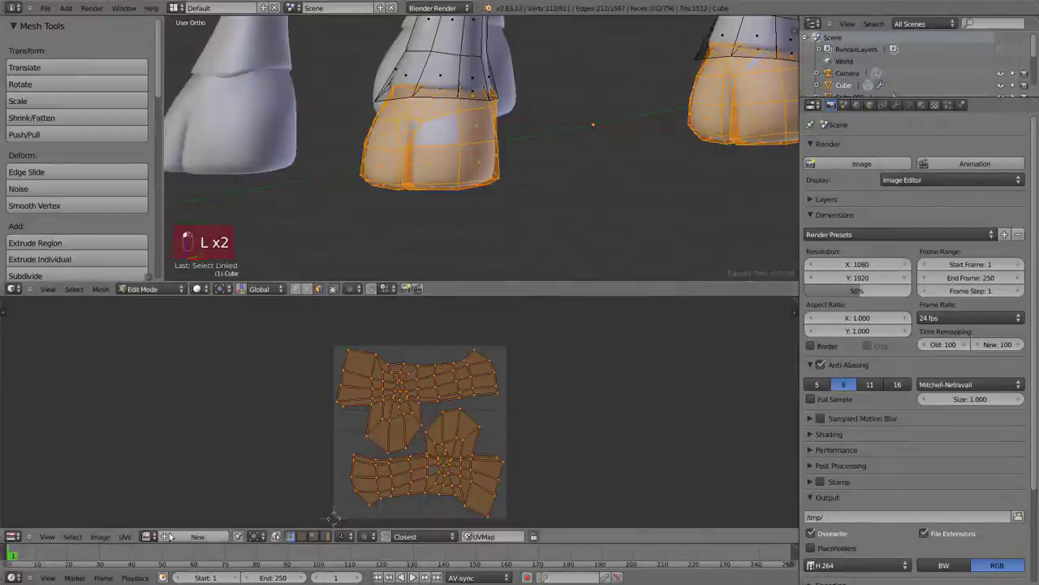
Step: Create a new 1024 × 1024 image named Normal_Map behind the hoof UV layout, keeping all the UVs selected
left_click(198, 536)
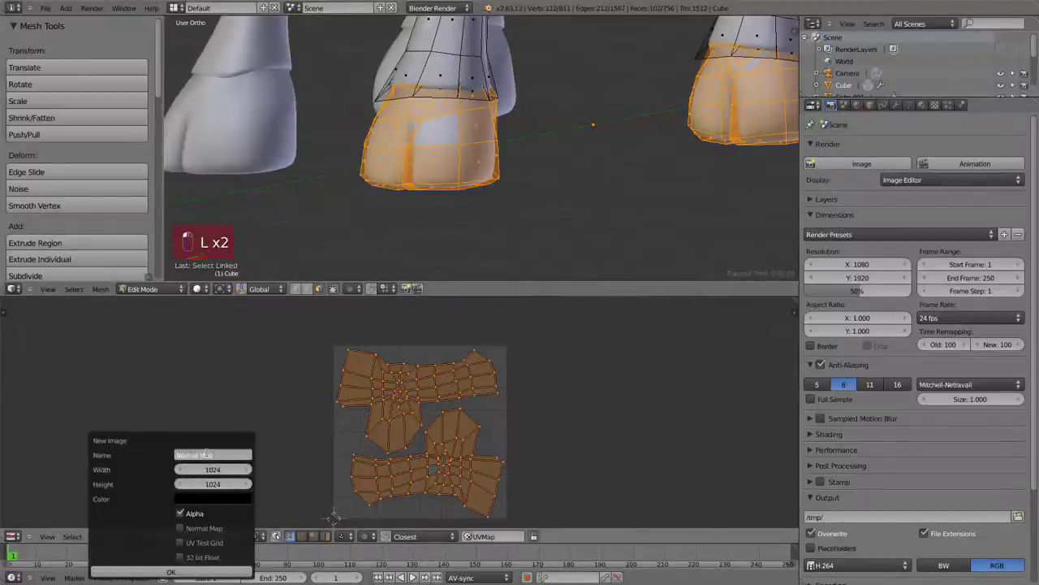
left_click(206, 453)
type("Normal_M")
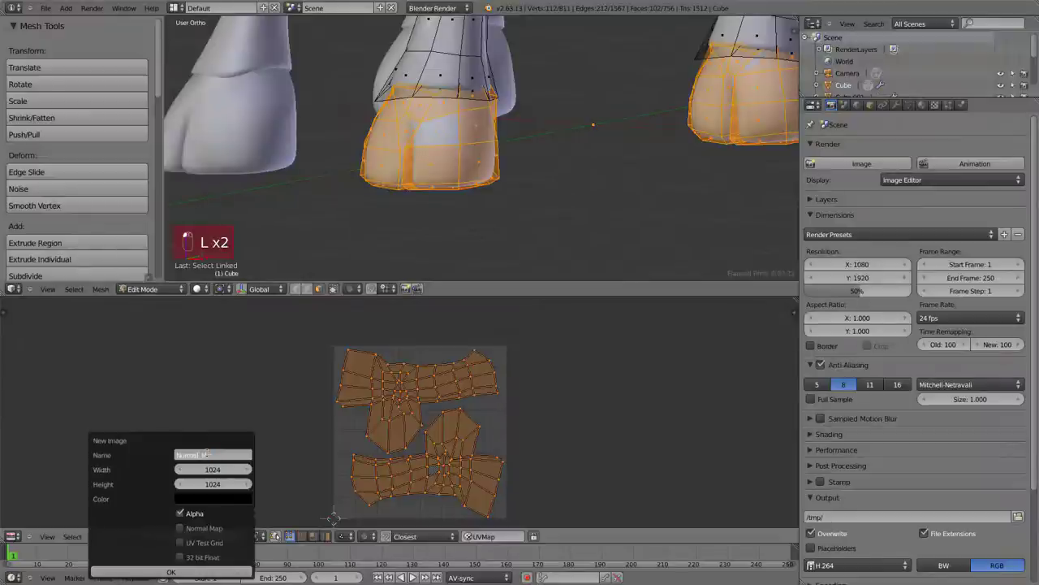
type("ap")
key("Return")
left_click(203, 572)
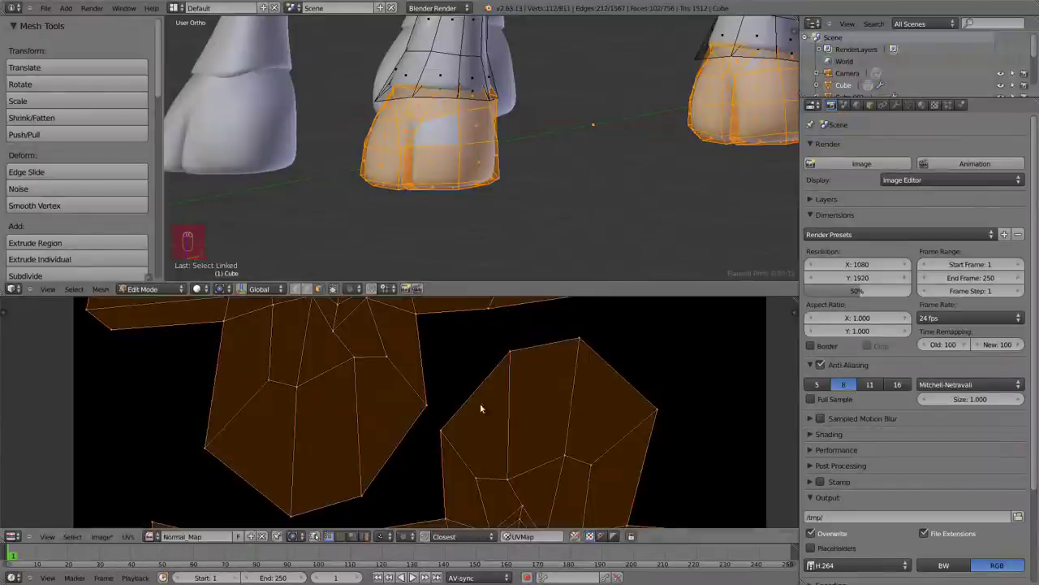
scroll(569, 455, "down", 3)
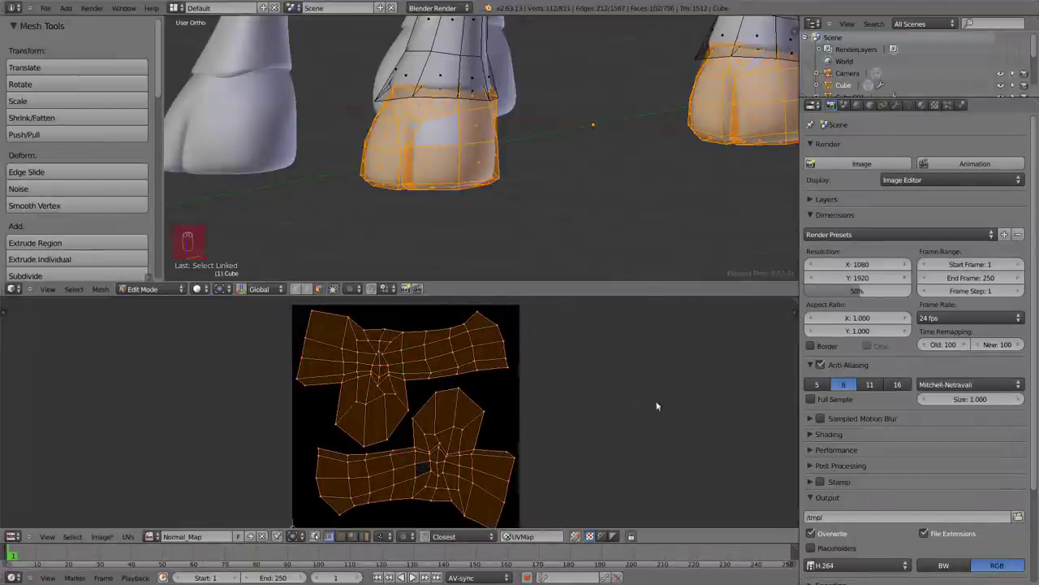
key("a")
key("a")
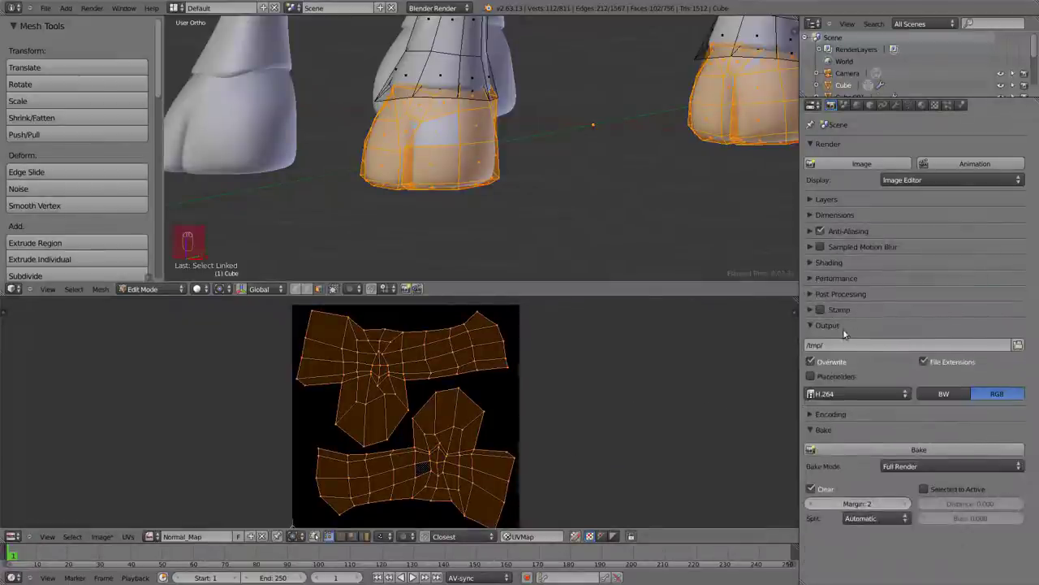
Step: Configure the bake with mode Normals, normal space Tangent and Selected to Active enabled
left_click(842, 328)
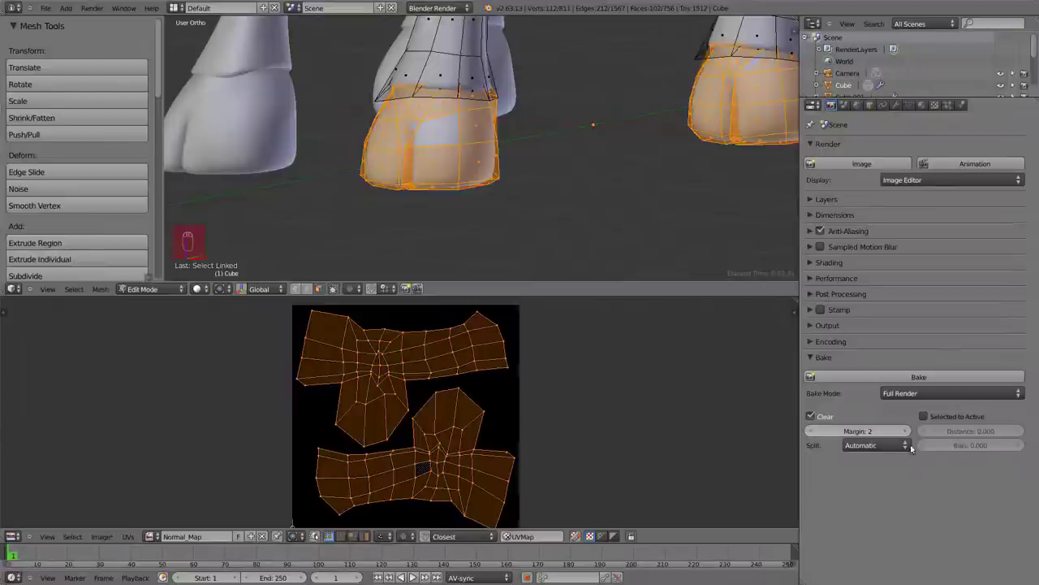
left_click(916, 393)
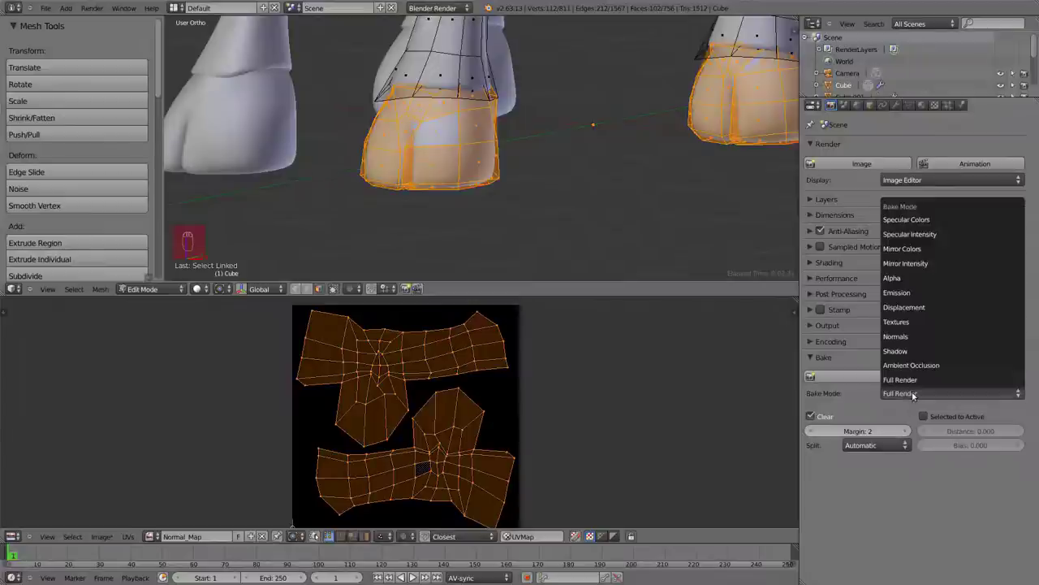
left_click(911, 334)
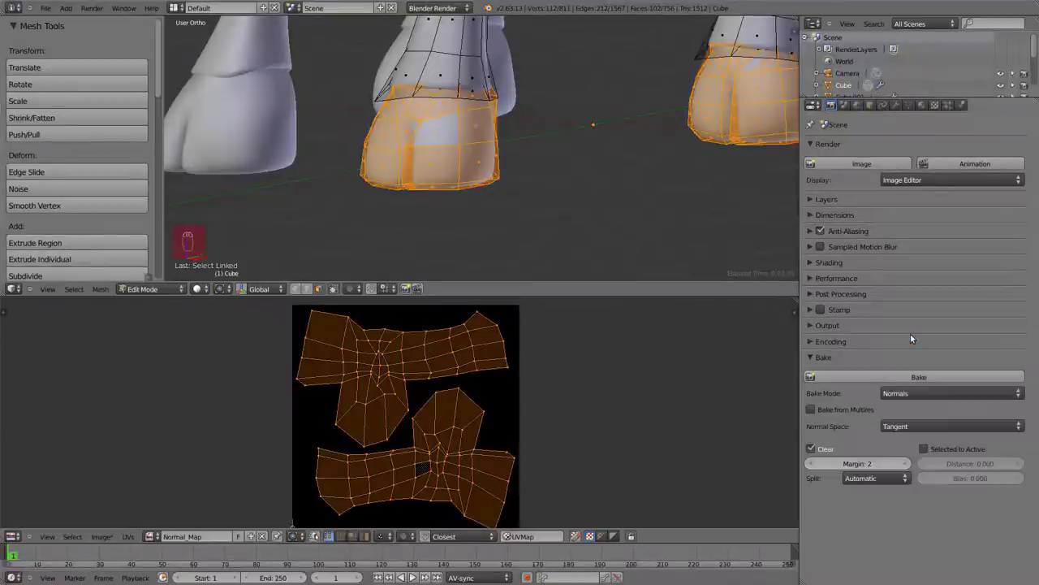
left_click(921, 426)
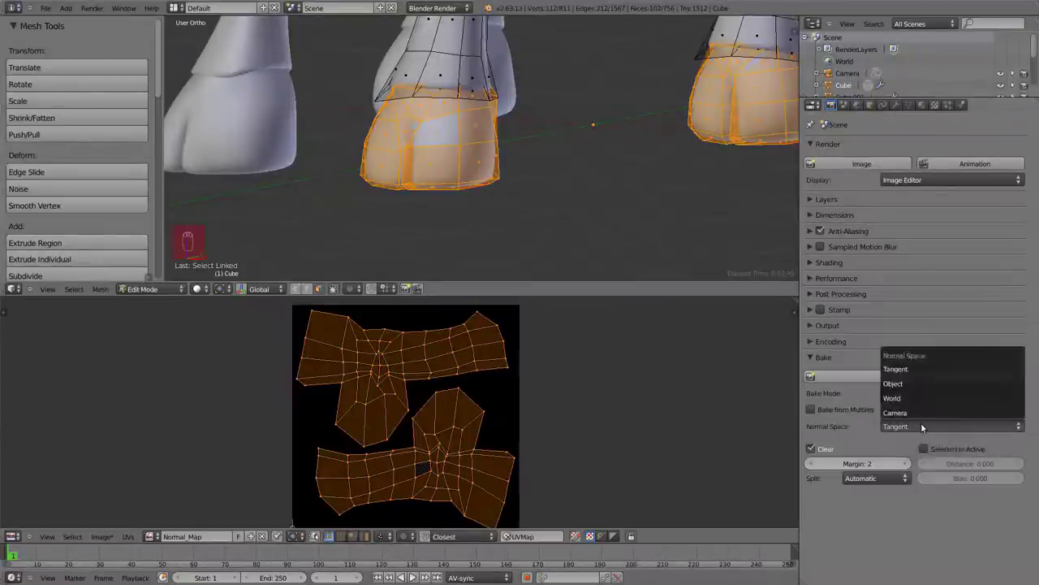
left_click(910, 371)
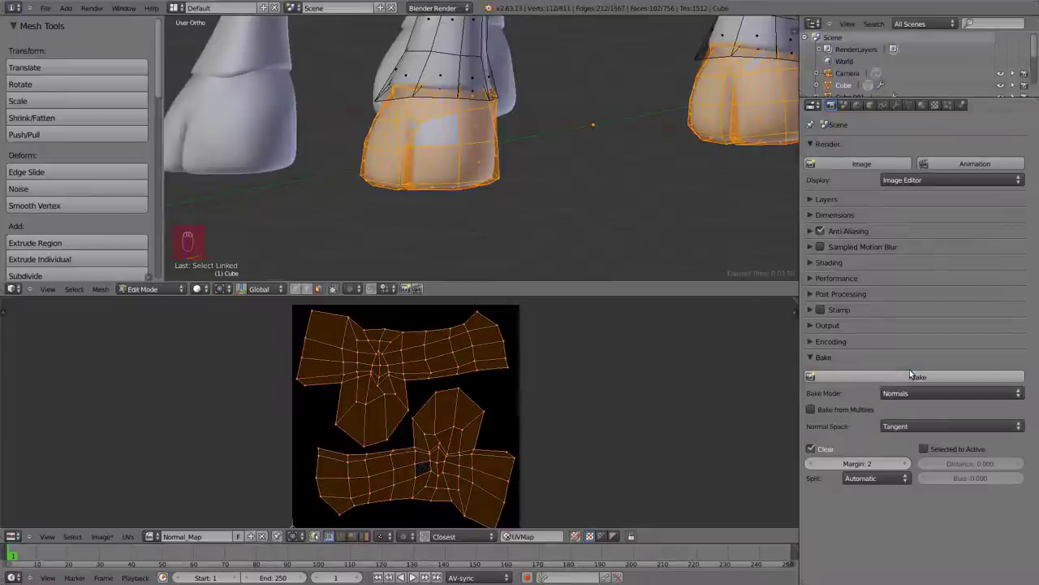
left_click(924, 449)
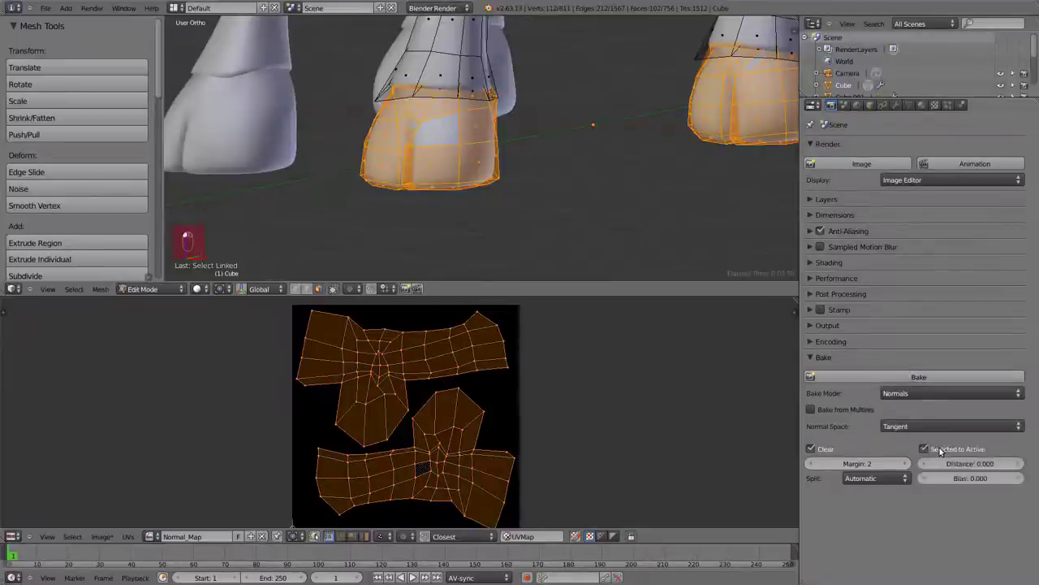
Step: Select the sculpted hooves in Object Mode, review their modifiers, and add the low-poly cow to the selection as the active object
key("Tab")
key("z")
right_click(487, 166)
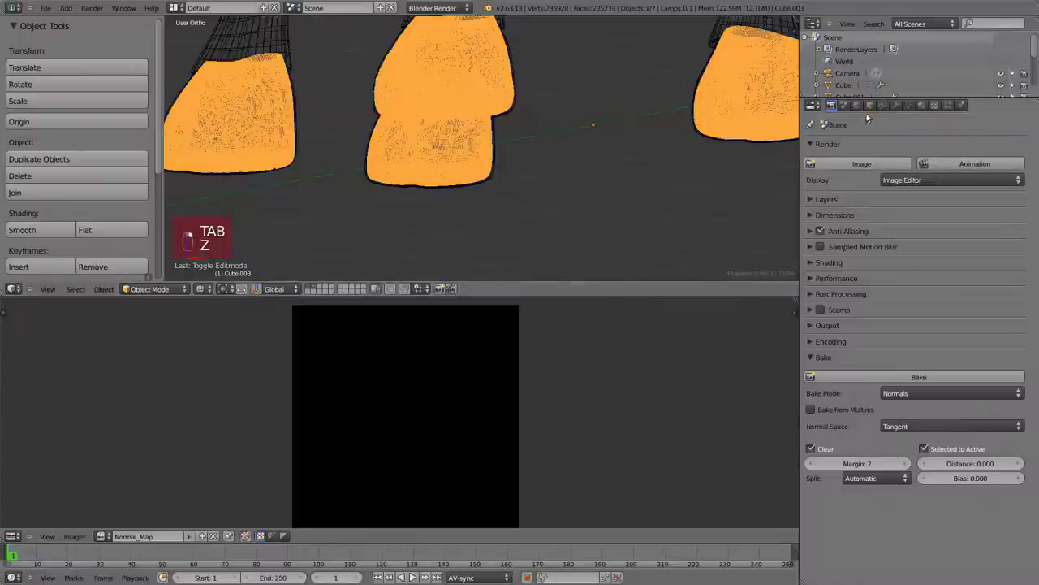
left_click(896, 105)
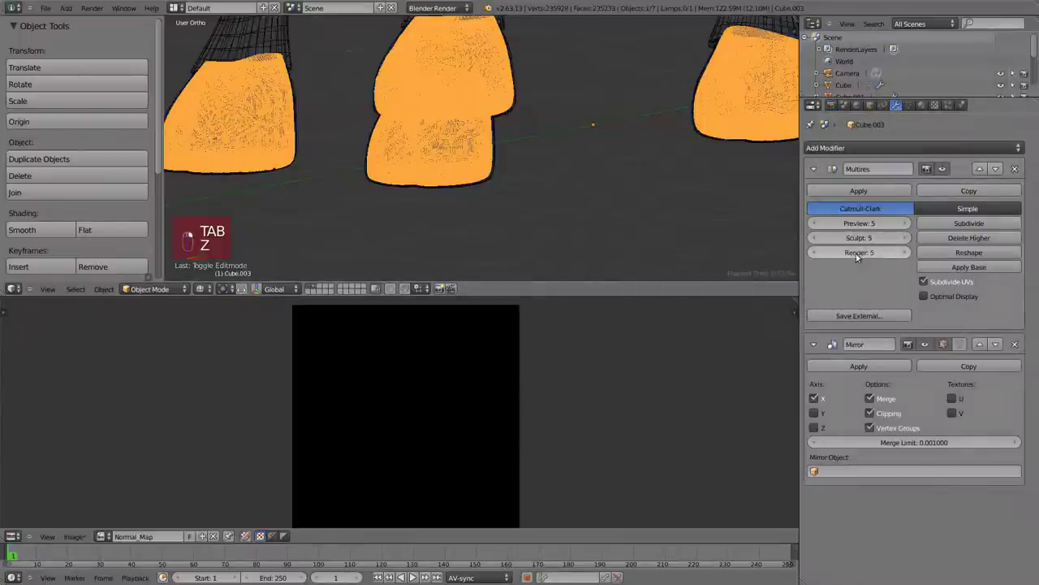
left_click(831, 106)
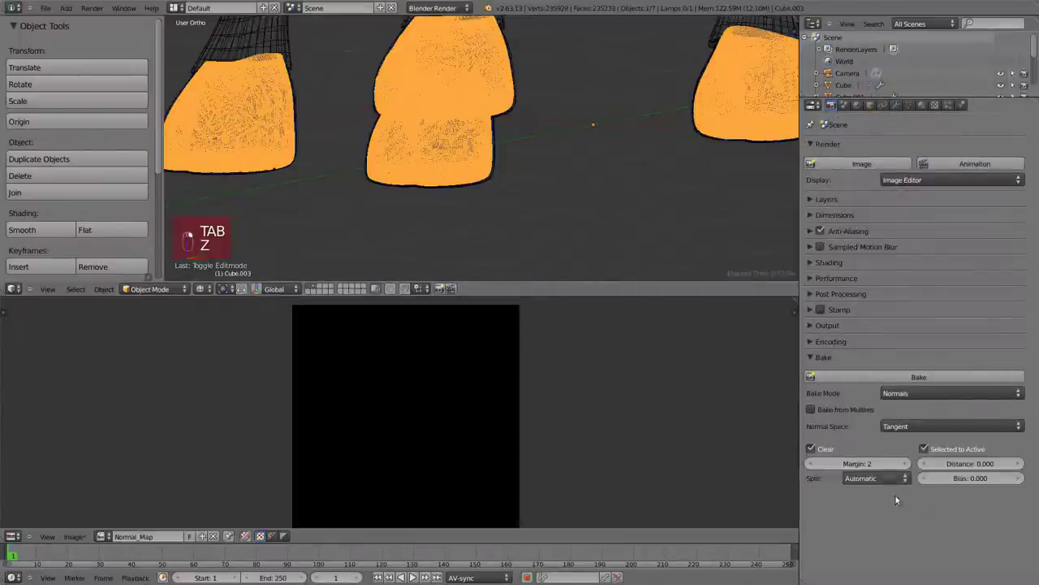
right_click(493, 175, "shift")
key("z")
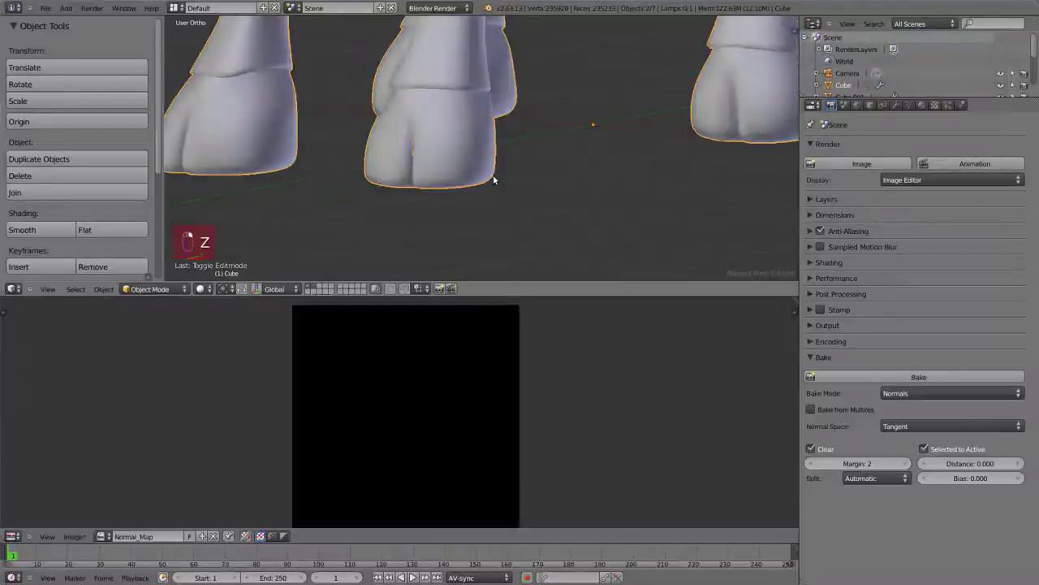
Step: Check the cow's hoof UVs in Edit Mode, return to Object Mode and bake the normals into Normal_Map
key("Tab")
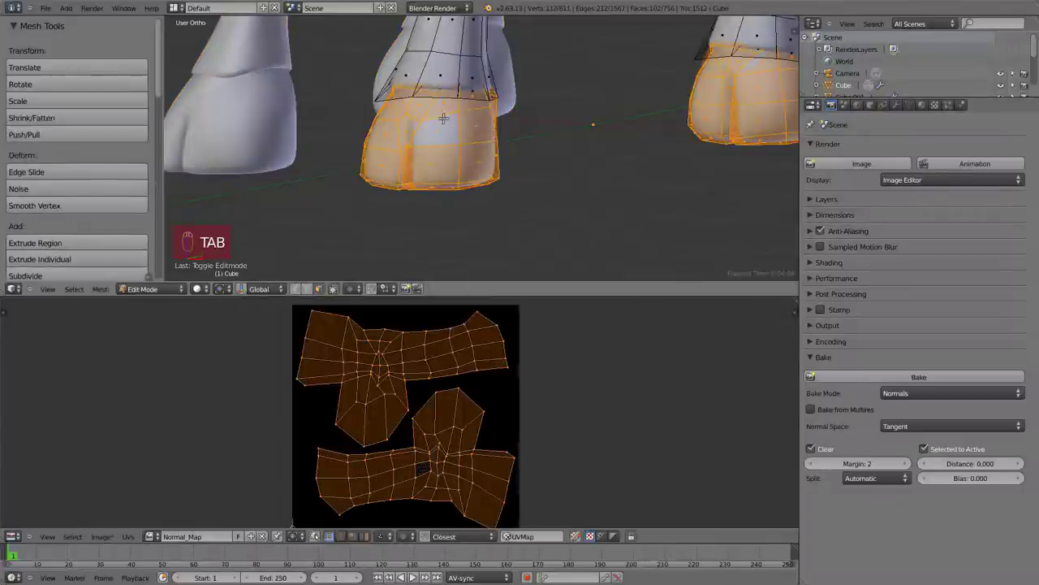
scroll(560, 147, "down", 2)
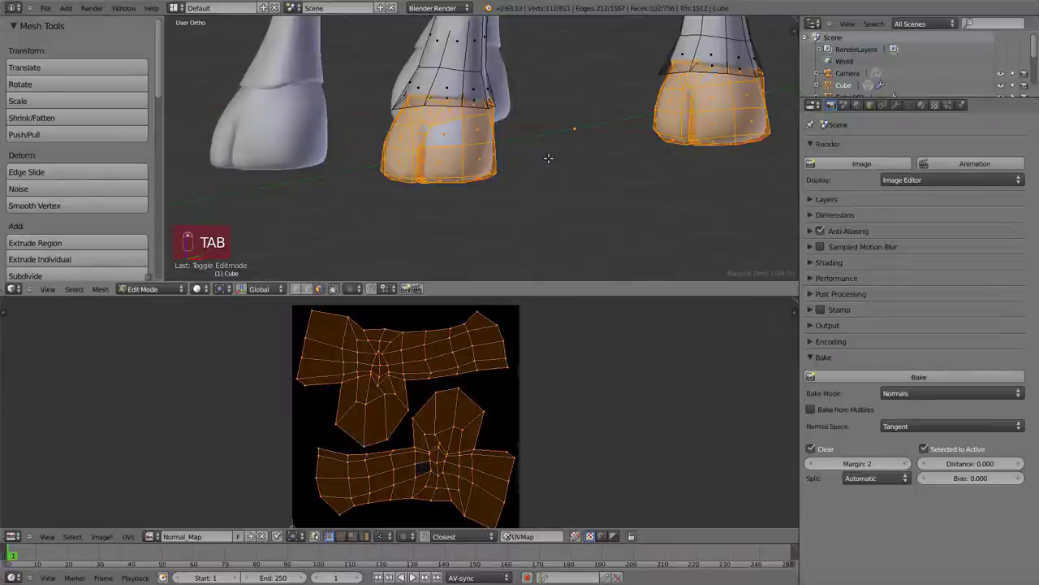
key("Tab")
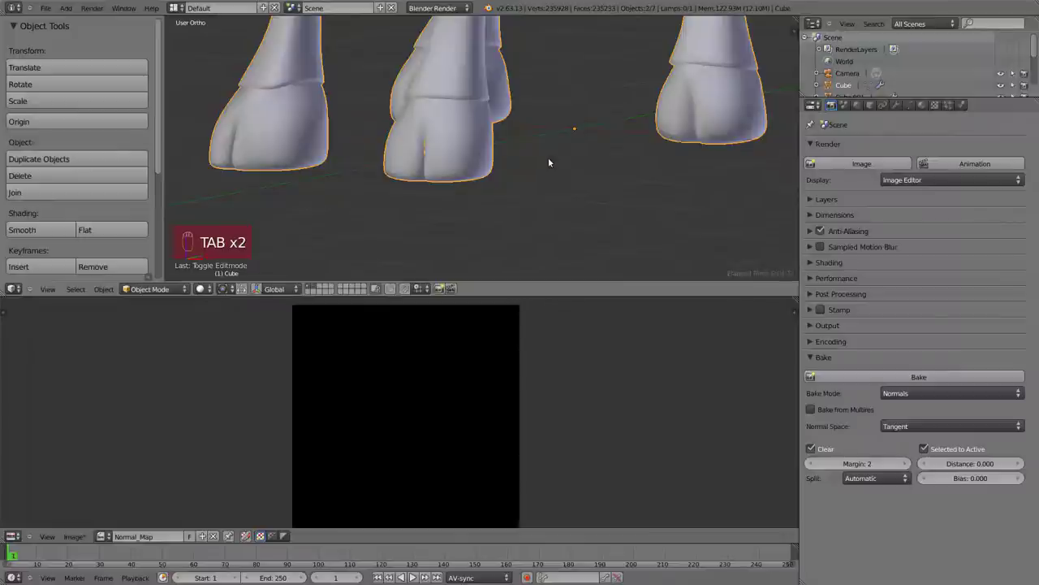
left_click(834, 375)
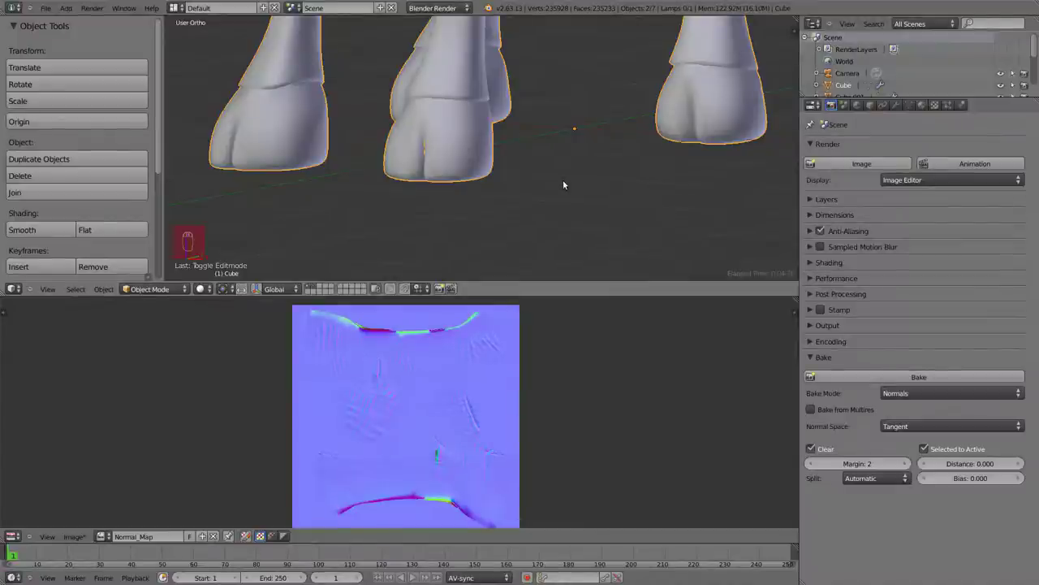
Step: Show only the first scene layer and compare the low-poly cow's hooves in wireframe and solid shading
key("z")
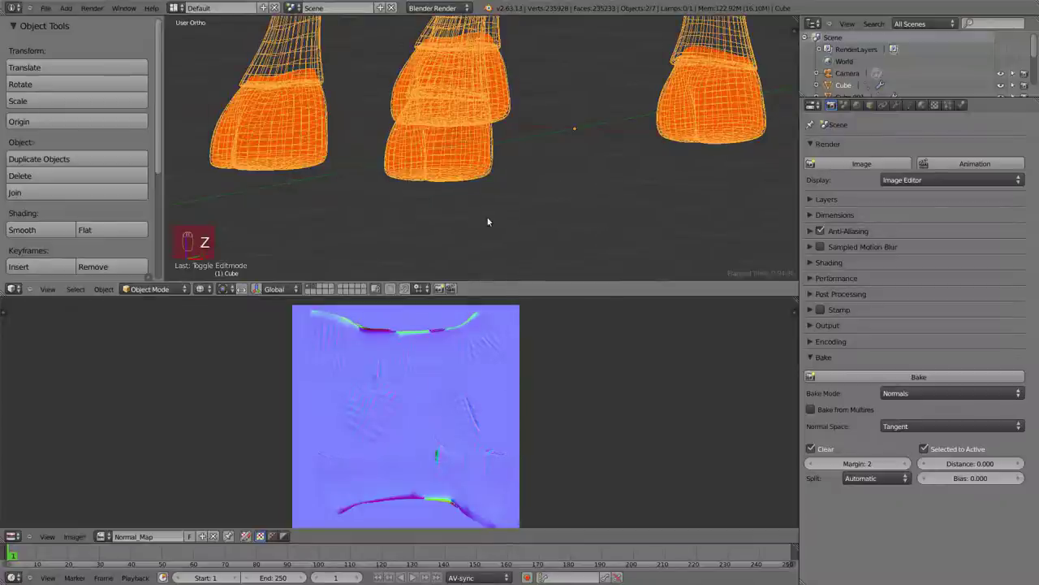
left_click(314, 289)
key("z")
key("z")
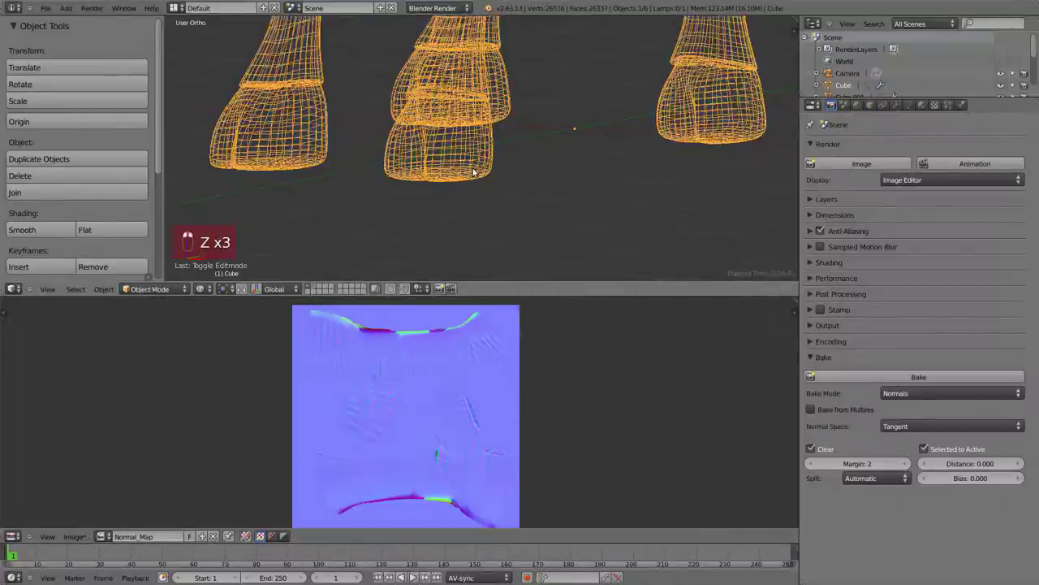
scroll(472, 168, "up", 2)
key("z")
key("z")
middle_click_drag(472, 168, 356, 169)
key("z")
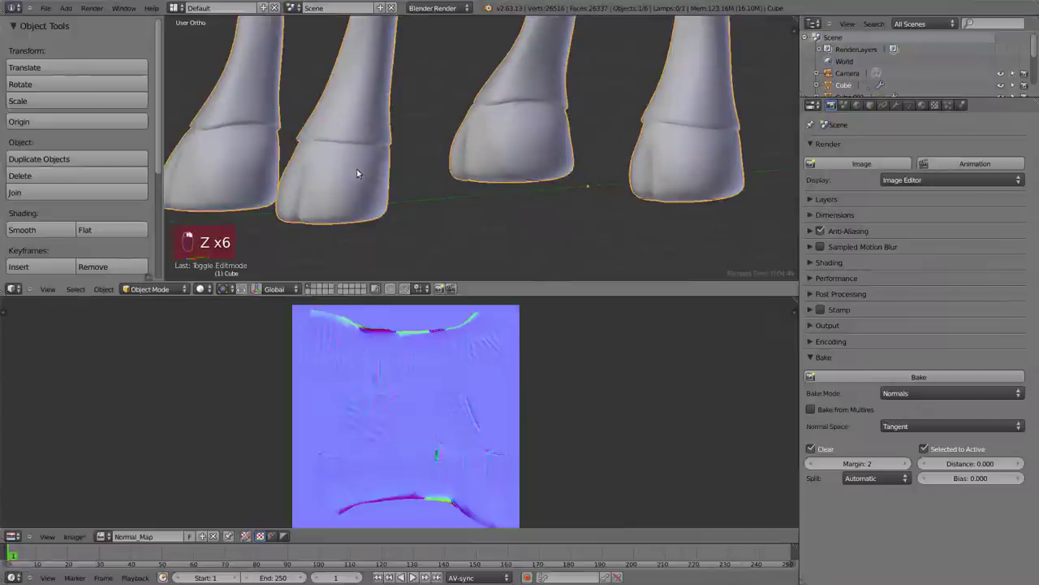
Step: Set the type of the cow material's Tex texture to Image or Movie
left_click(925, 106)
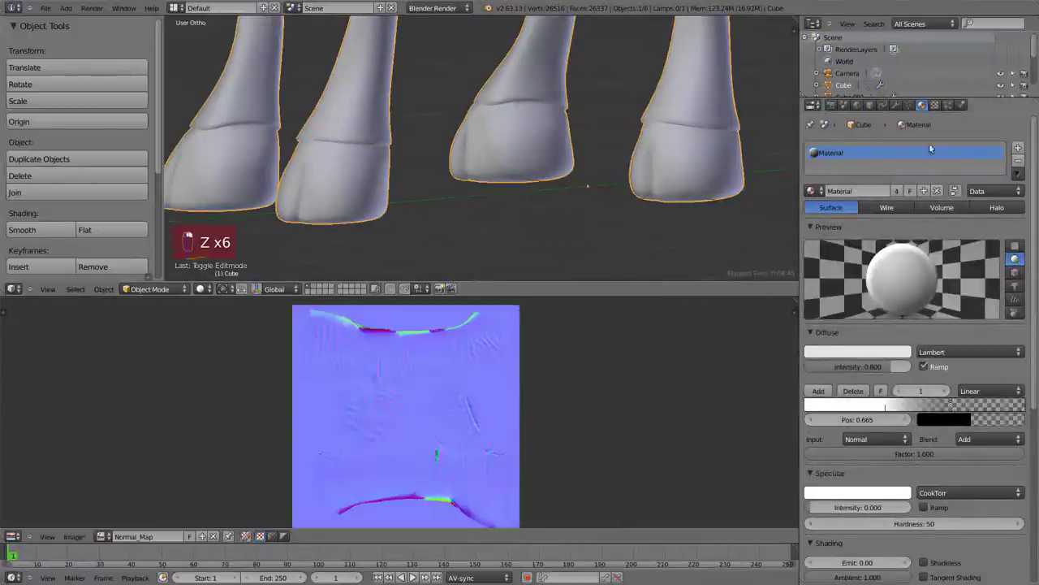
left_click(935, 104)
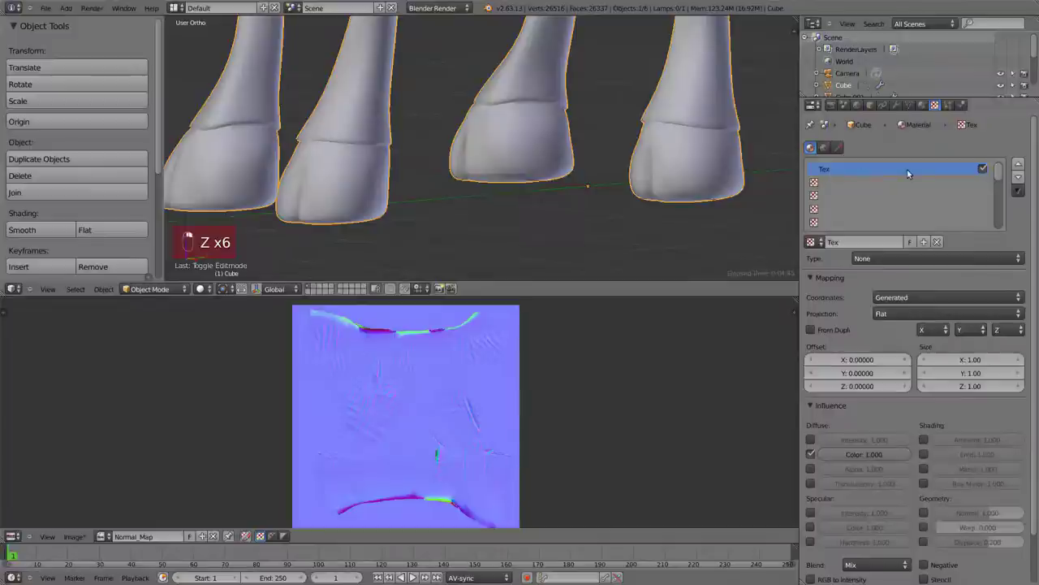
left_click(897, 255)
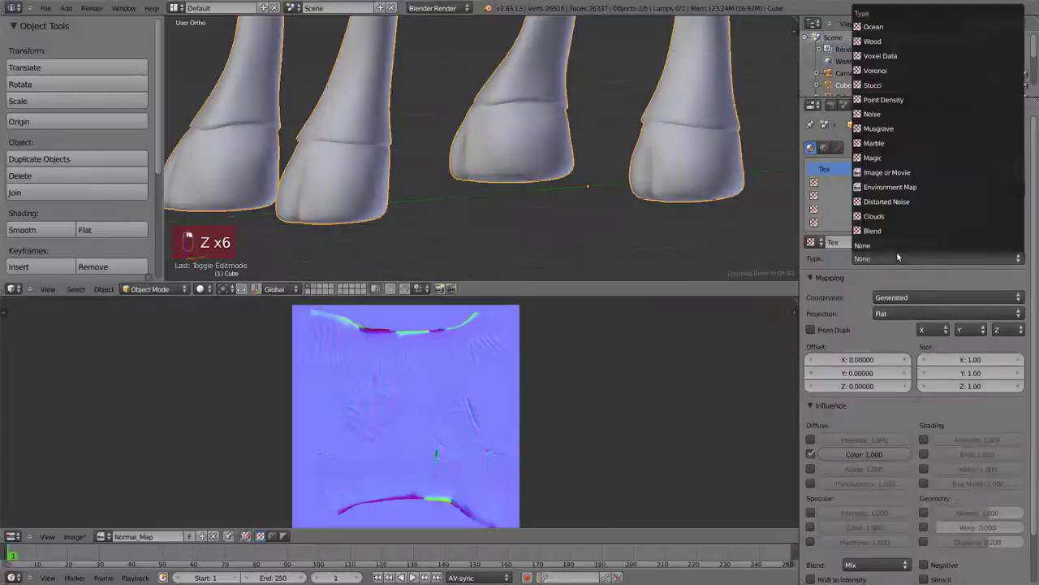
left_click(900, 182)
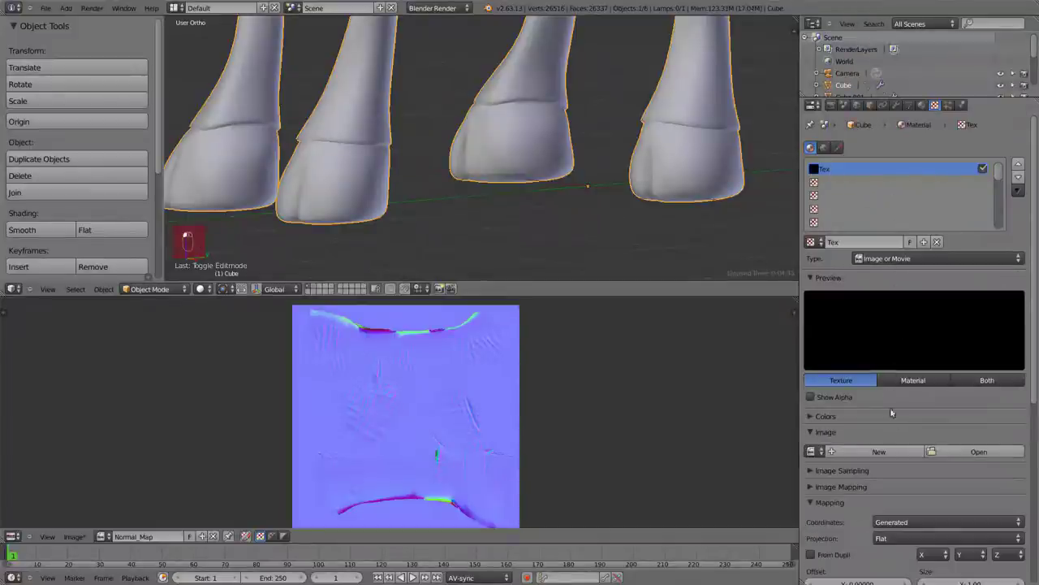
Step: Assign the baked Normal_Map image to the Tex texture, making sure it is not the similarly named NormalMap
scroll(872, 368, "down", 3)
left_click(811, 382)
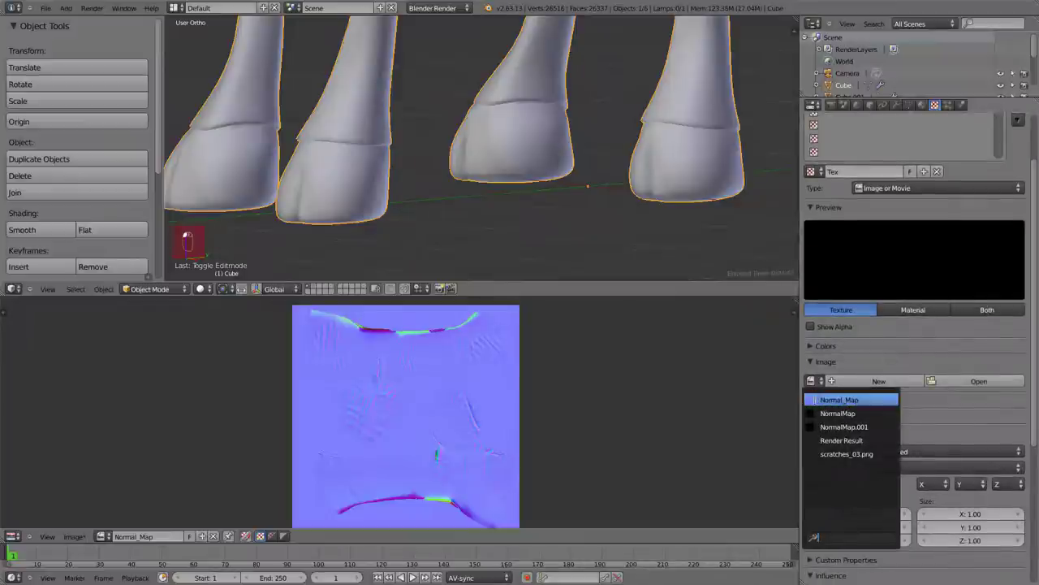
left_click(816, 399)
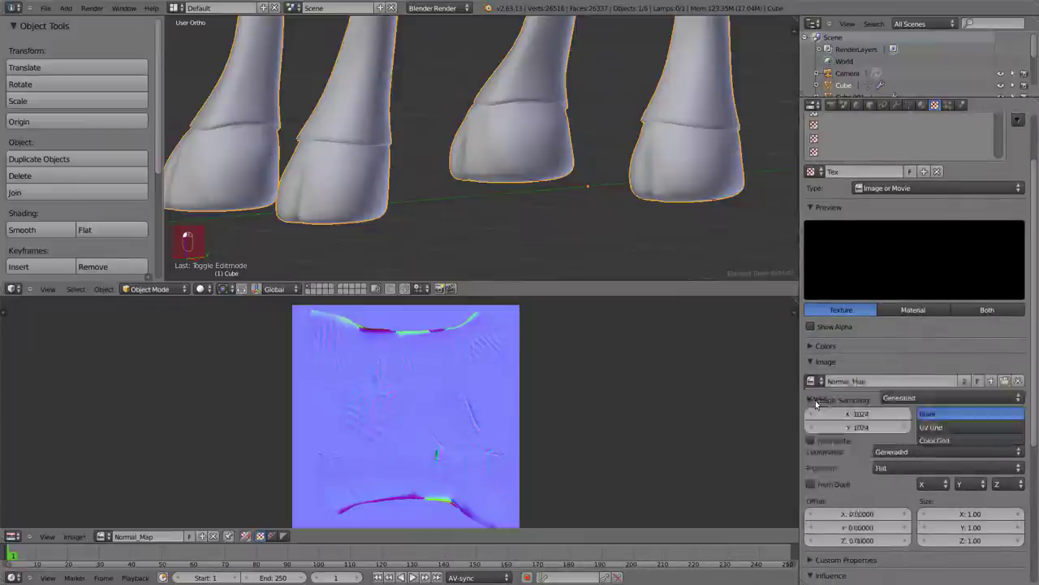
left_click(811, 381)
left_click(820, 413)
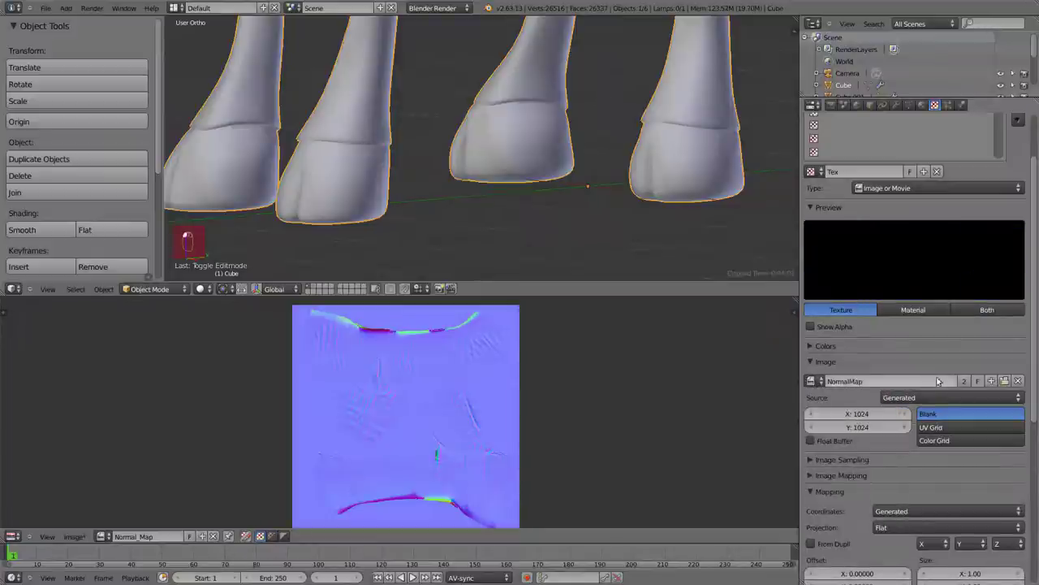
left_click(811, 381)
left_click(816, 399)
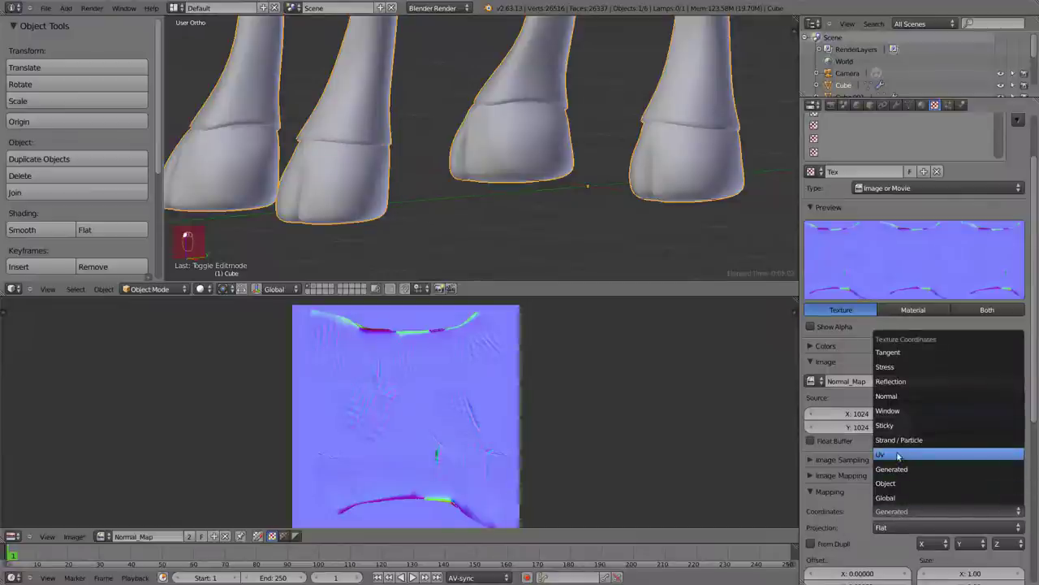
Step: Set the Tex texture's mapping coordinates to UV, then collapse the Mapping settings to reach the Influence settings
left_click(929, 457)
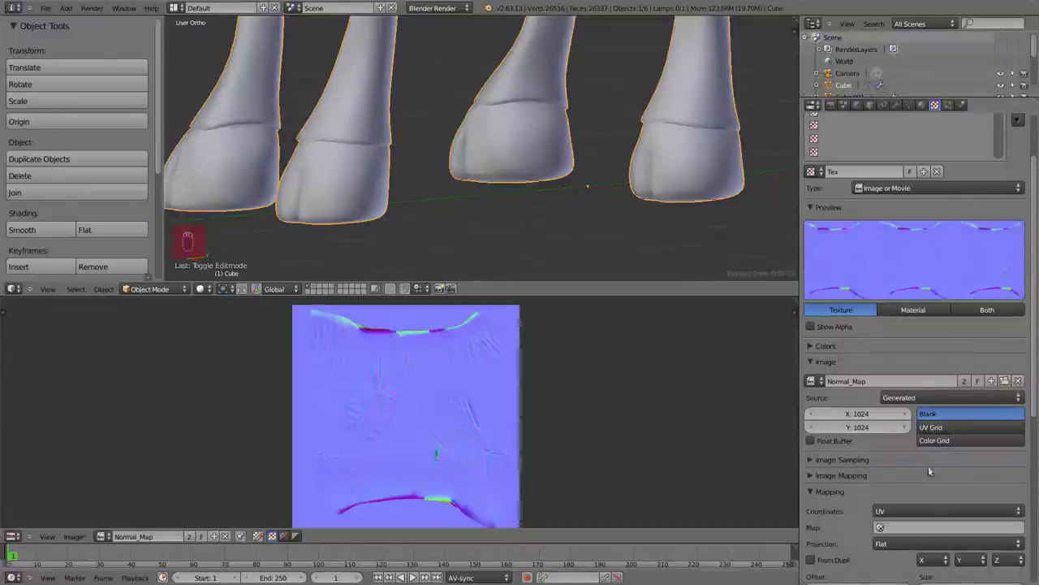
scroll(918, 431, "down", 3)
key("a")
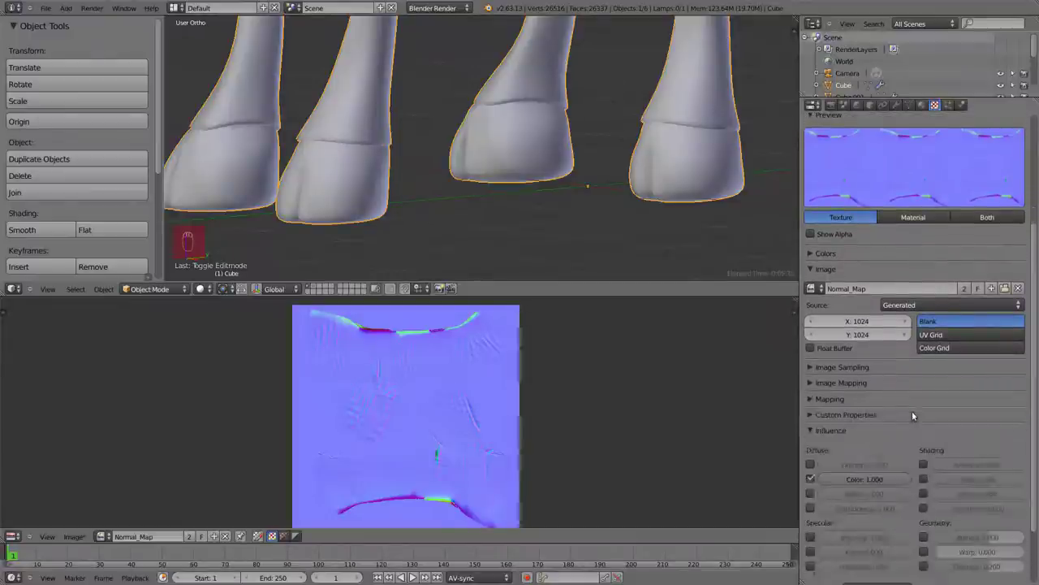
scroll(910, 471, "down", 3)
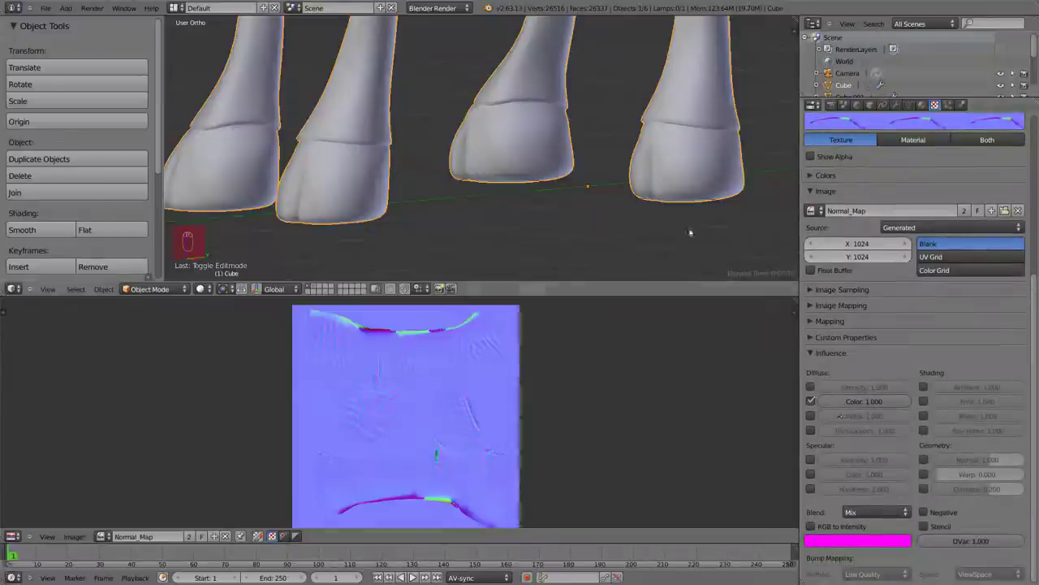
Step: Choose GLSL as the 3D view's material mode and switch the viewport to textured shading
key("n")
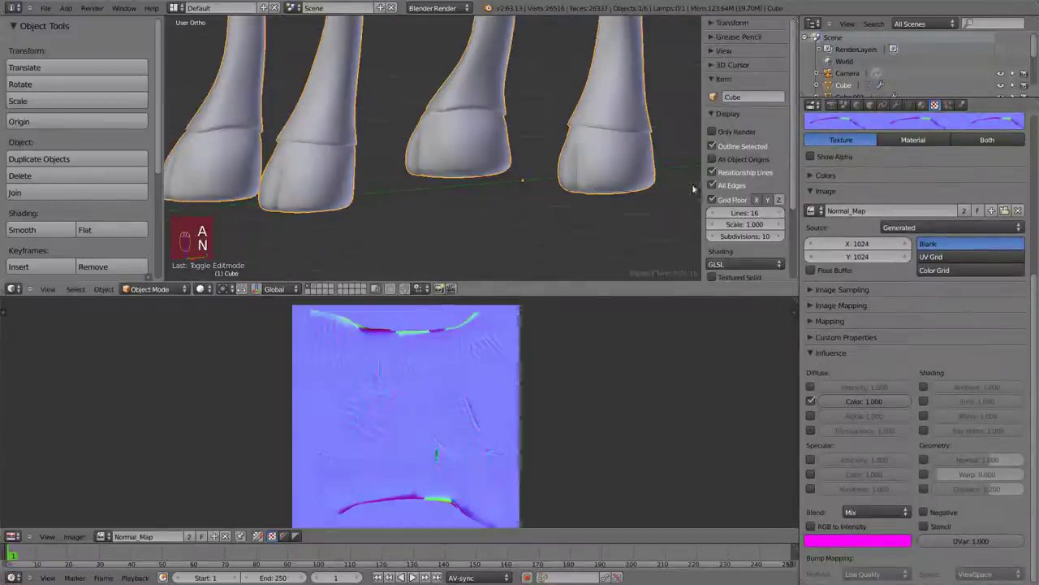
left_click_drag(704, 189, 664, 193)
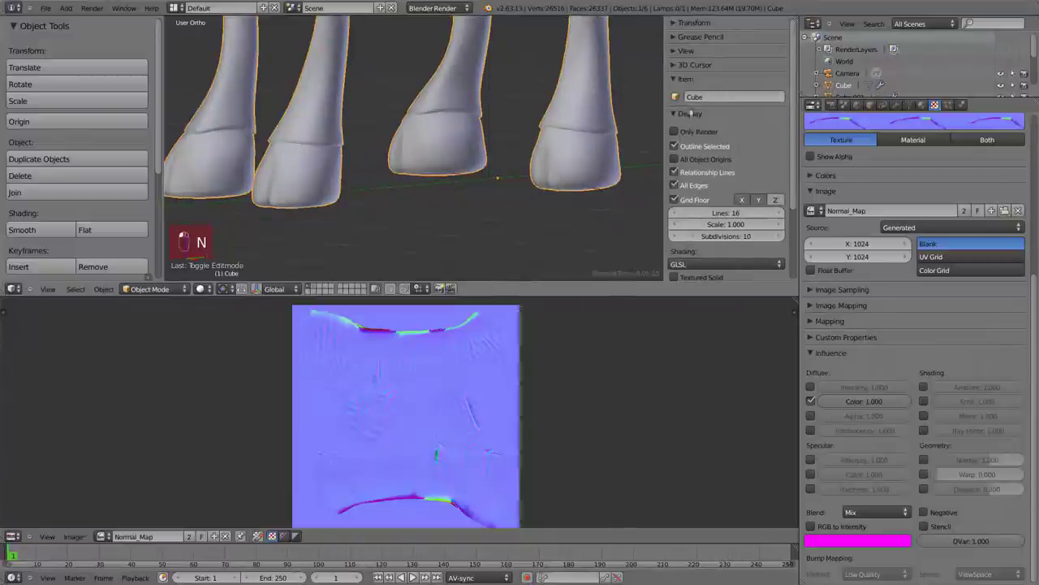
scroll(696, 175, "down", 4)
left_click(696, 168)
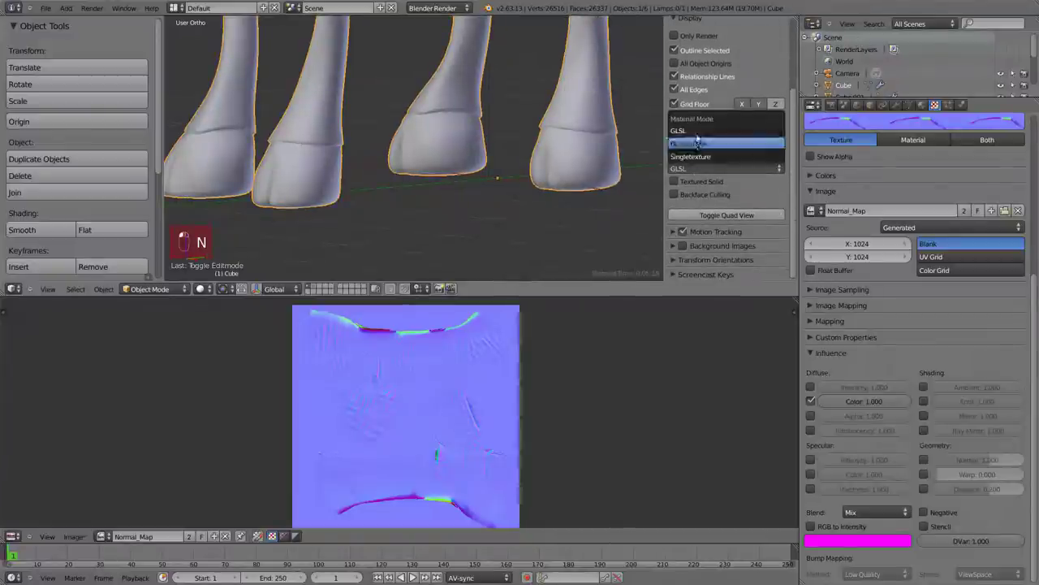
left_click(713, 130)
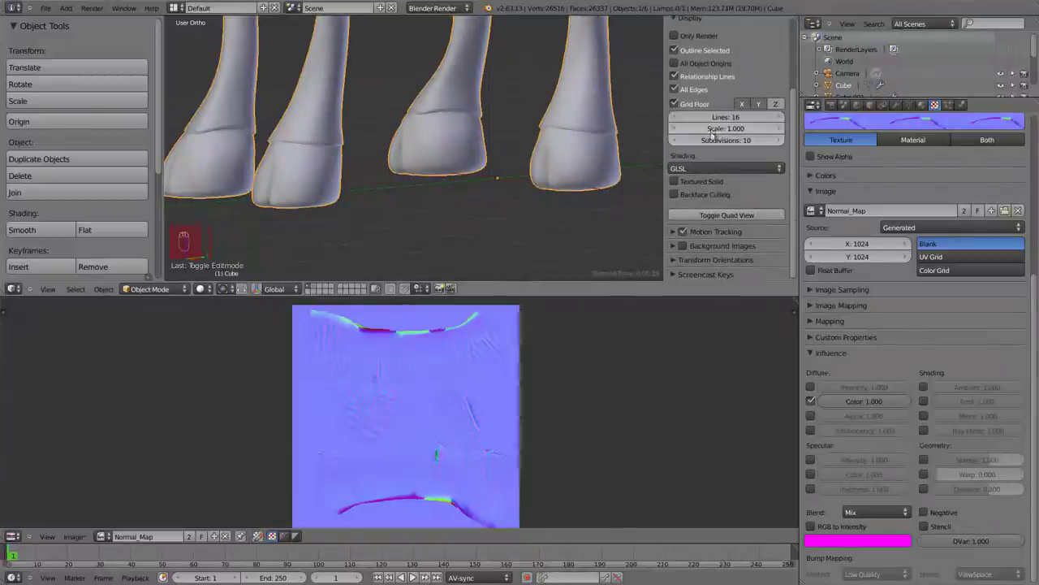
key("alt+z")
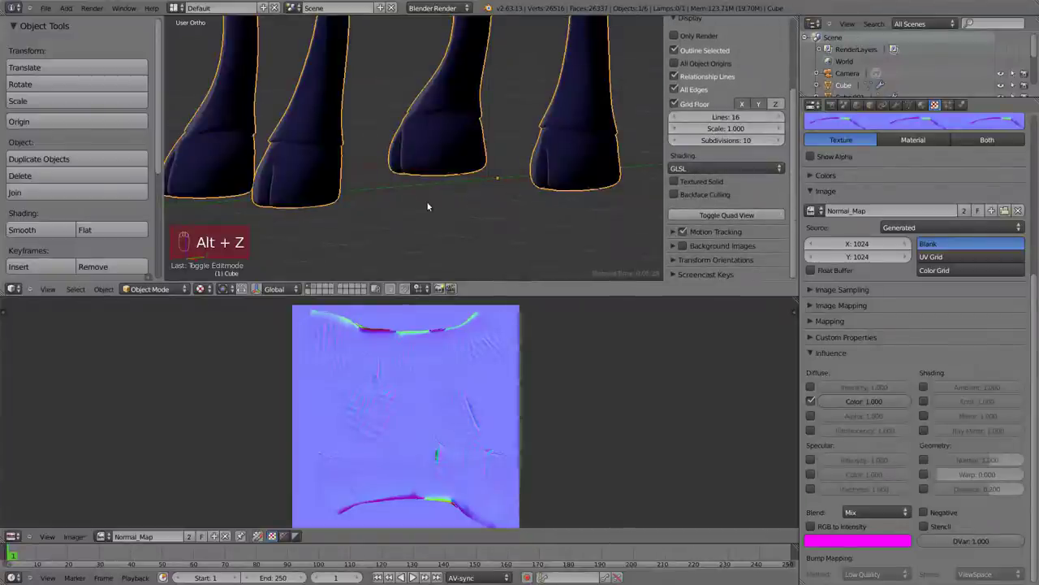
Step: Deselect everything and add a point lamp to the scene to light the cow's hooves
scroll(428, 206, "down", 4)
middle_click_drag(428, 206, 474, 158)
key("a")
scroll(455, 161, "down", 2)
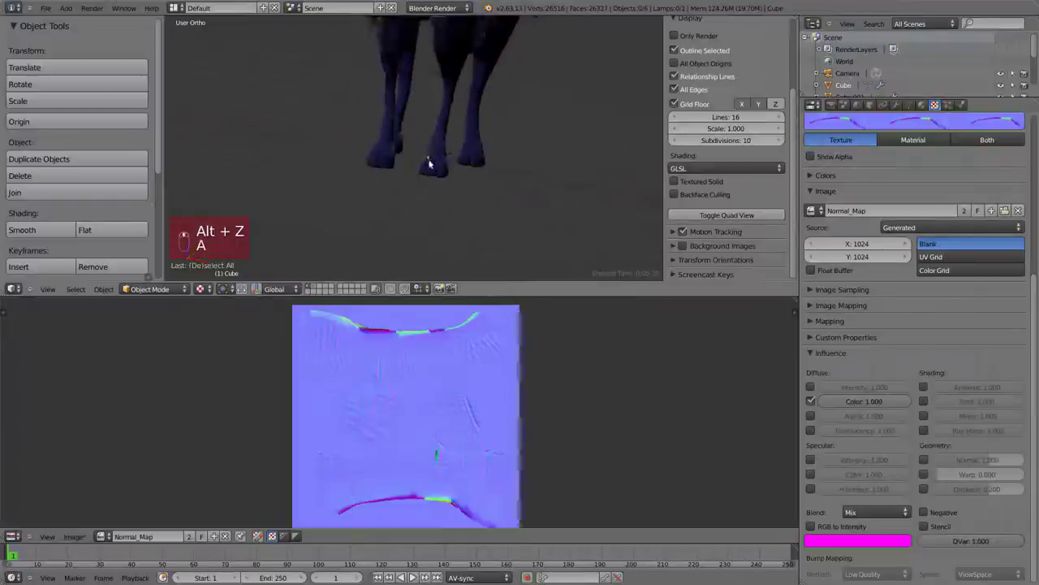
scroll(438, 179, "up", 8)
middle_click_drag(545, 211, 550, 165)
scroll(431, 180, "up", 2)
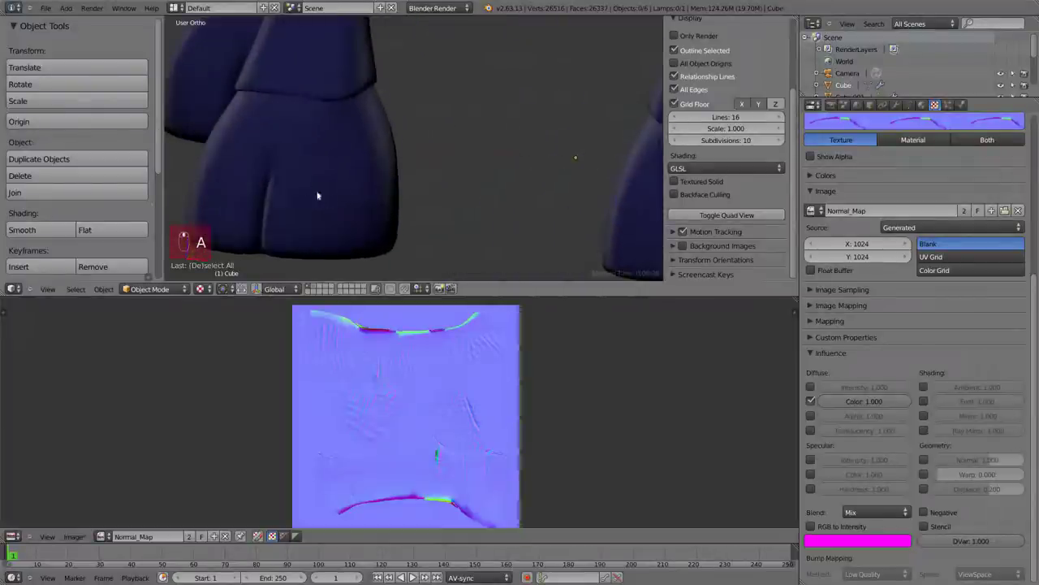
key("shift+a")
mouse_move(404, 152)
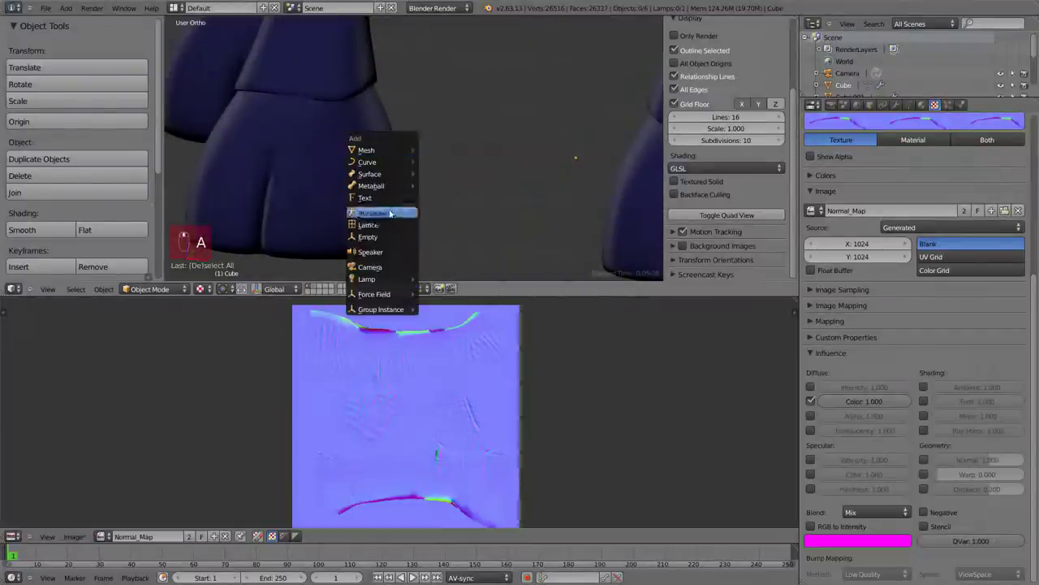
left_click(430, 279)
scroll(458, 191, "down", 5)
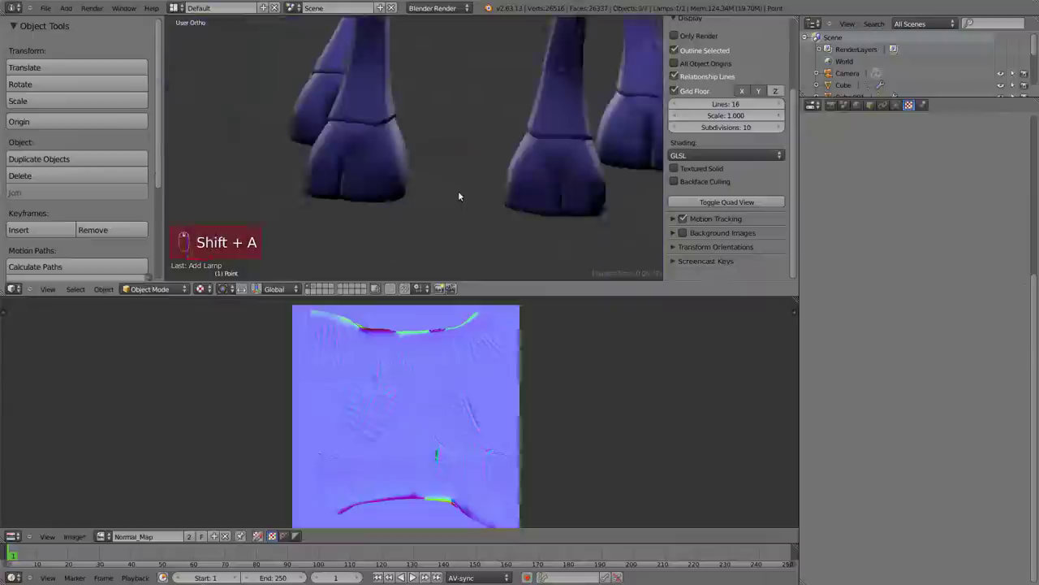
Step: Move the point lamp in front of the cow's hooves, adjusting its position from several viewing angles
left_click(501, 228)
middle_click_drag(523, 135, 411, 135)
key("g")
middle_click(313, 163)
left_click(208, 190)
middle_click_drag(212, 189, 422, 141)
key("g")
left_click(470, 99)
scroll(479, 95, "up", 3)
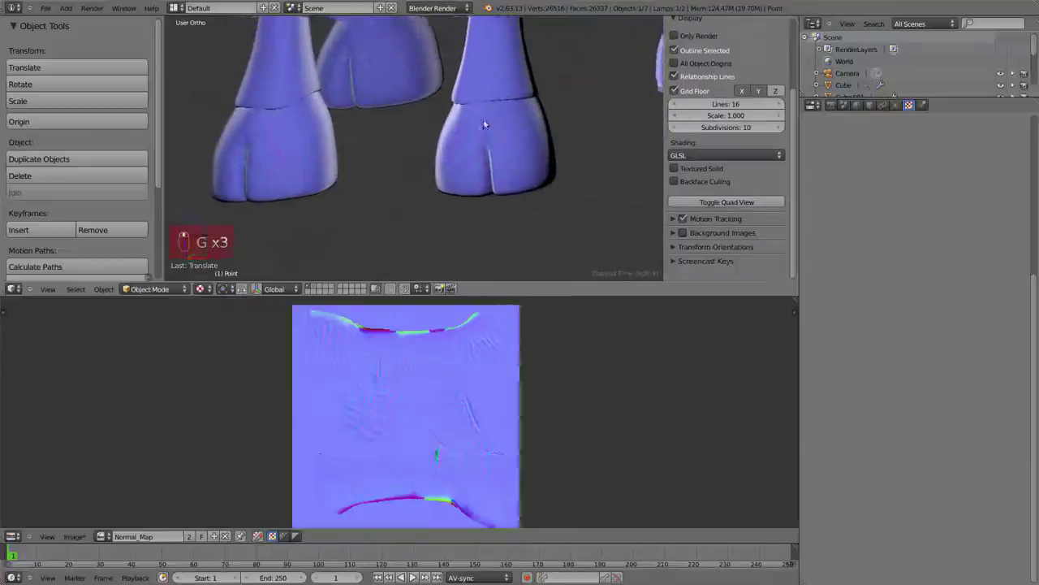
Step: Select the cow and make its texture influence the geometry's Normal at 1.000 instead of the diffuse Color, checking the hooves
scroll(485, 123, "up", 3)
scroll(516, 126, "down", 3)
right_click(516, 126)
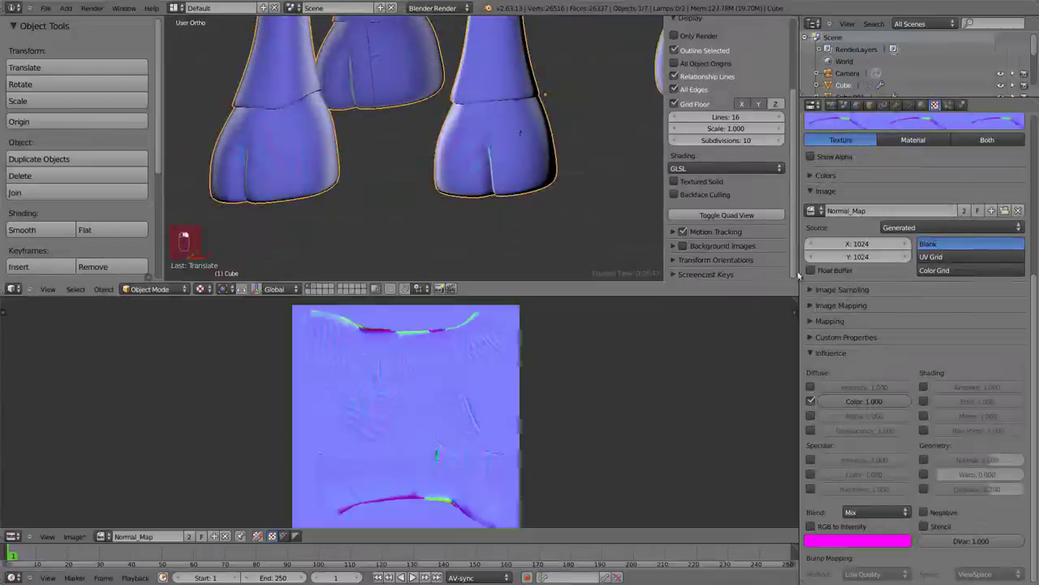
left_click(811, 401)
left_click(924, 460)
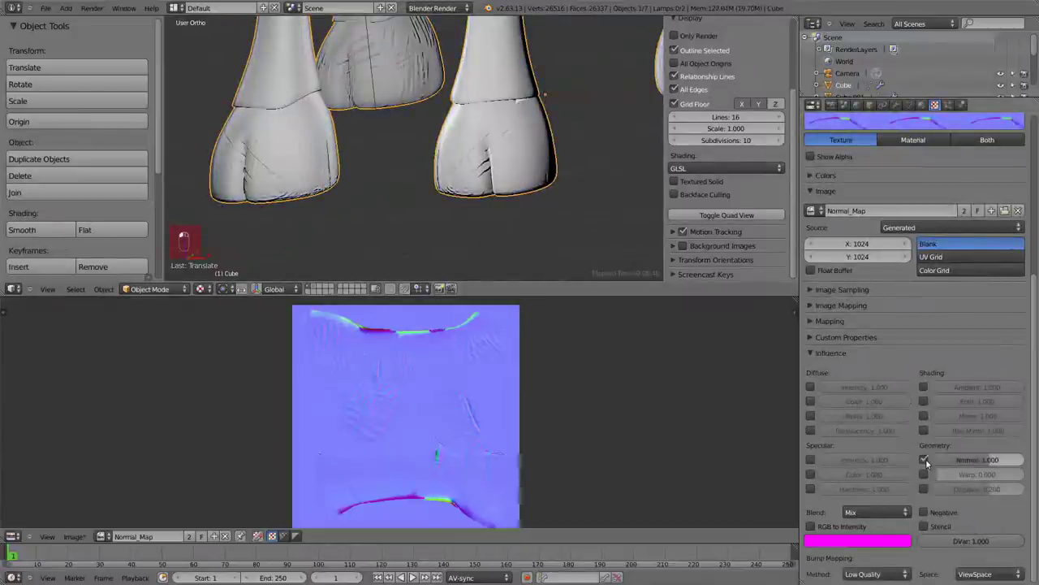
middle_click_drag(455, 169, 428, 94)
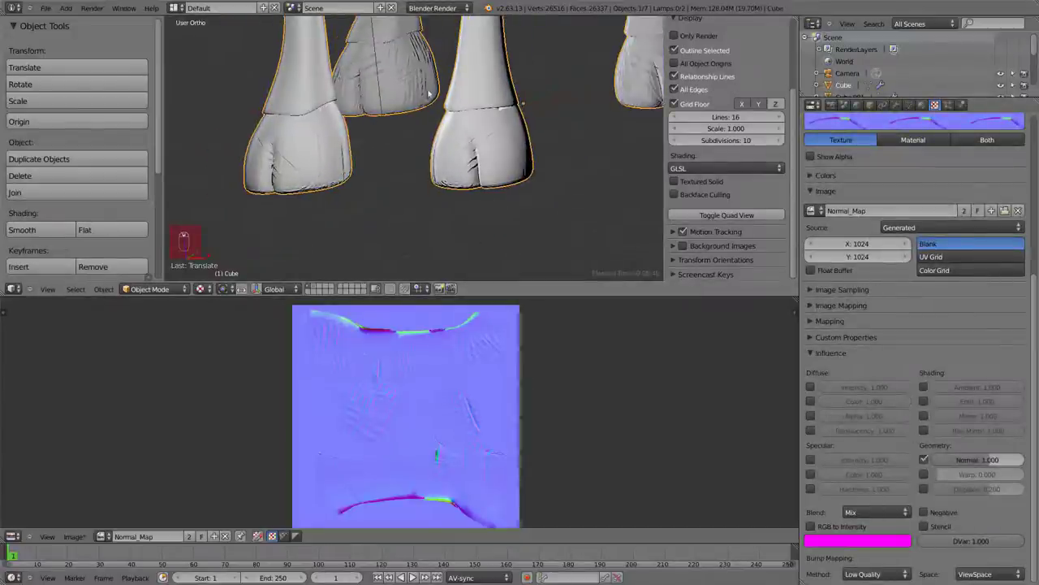
scroll(502, 210, "up", 4)
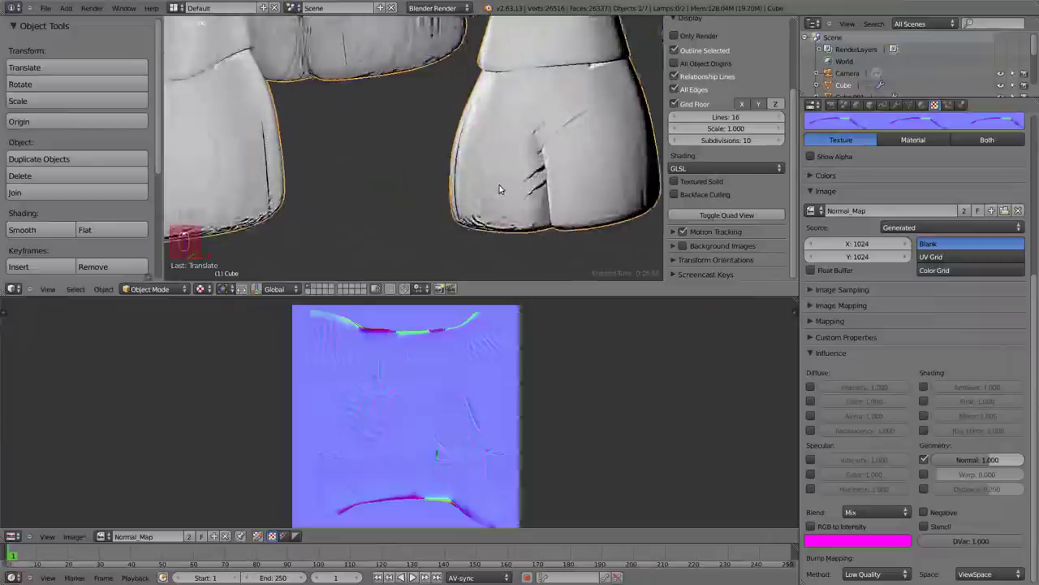
middle_click_drag(431, 148, 295, 151)
scroll(547, 160, "down", 5)
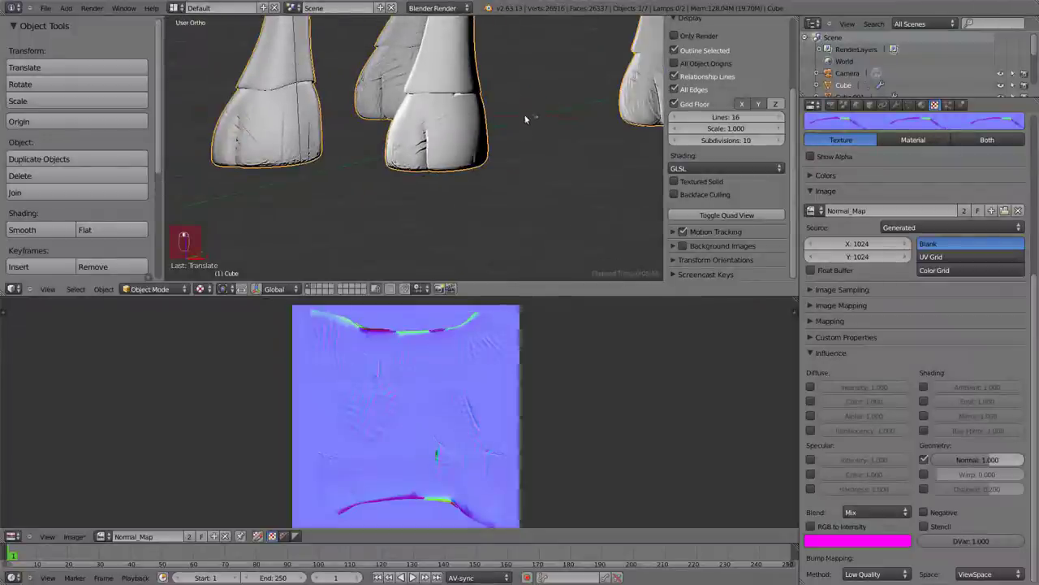
middle_click_drag(522, 127, 523, 173)
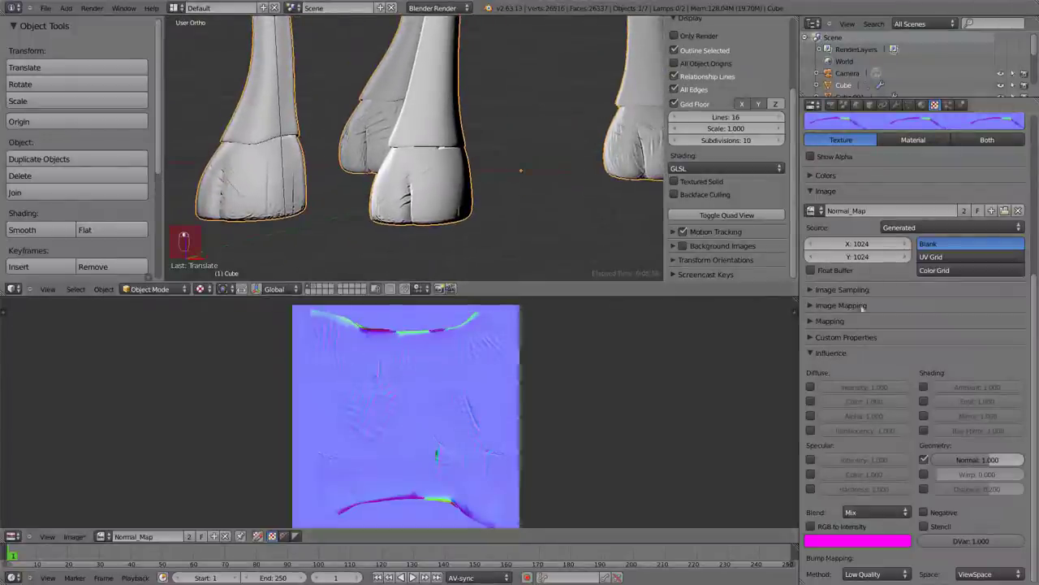
Step: Enable Normal Map with Tangent space in the texture's Image Sampling settings, comparing the hoof shading with it off and on
left_click(869, 197)
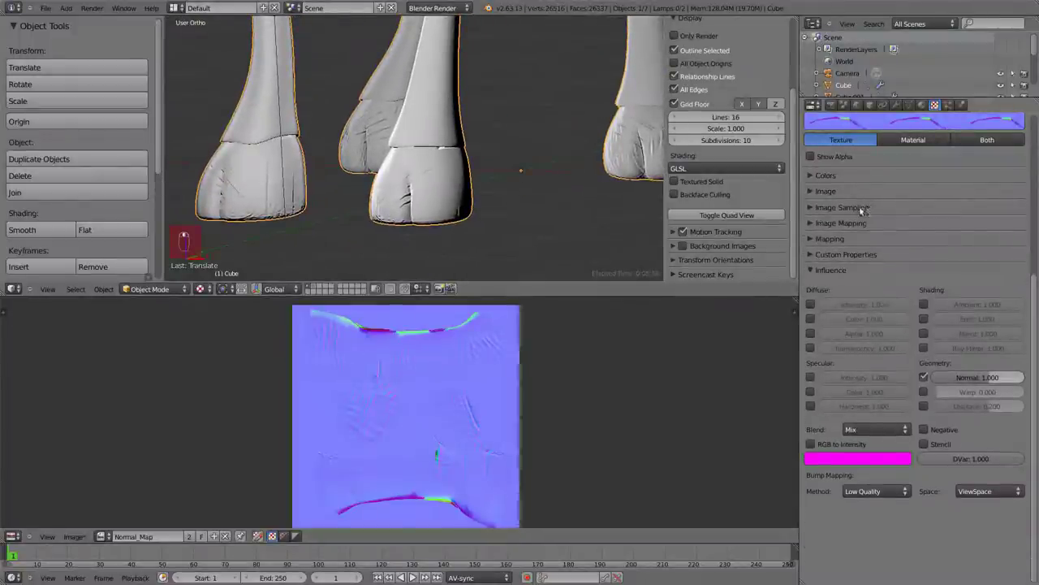
left_click(862, 209)
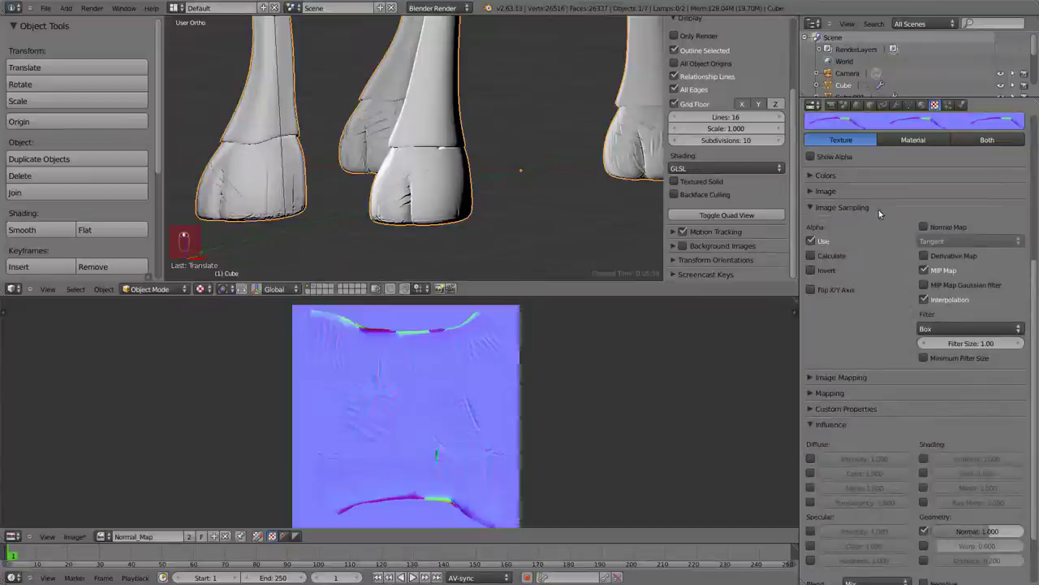
scroll(879, 210, "up", 2)
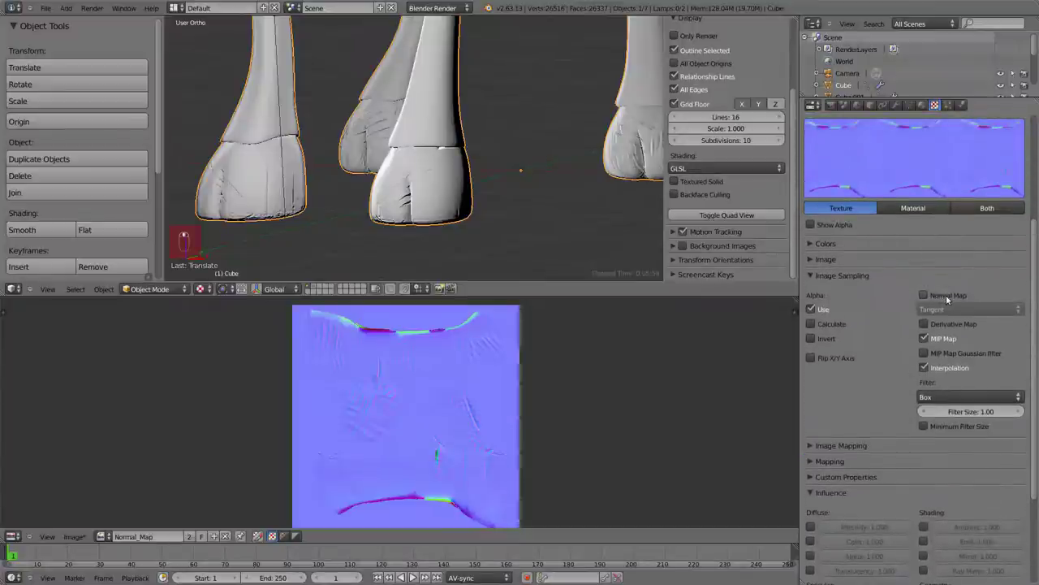
scroll(525, 167, "up", 4)
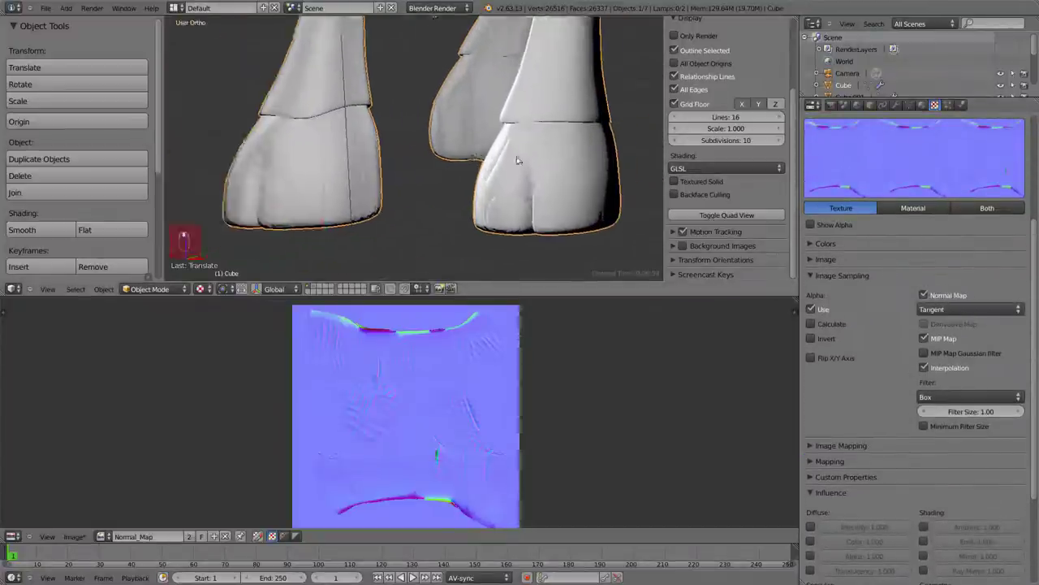
scroll(553, 154, "up", 2)
left_click(955, 295)
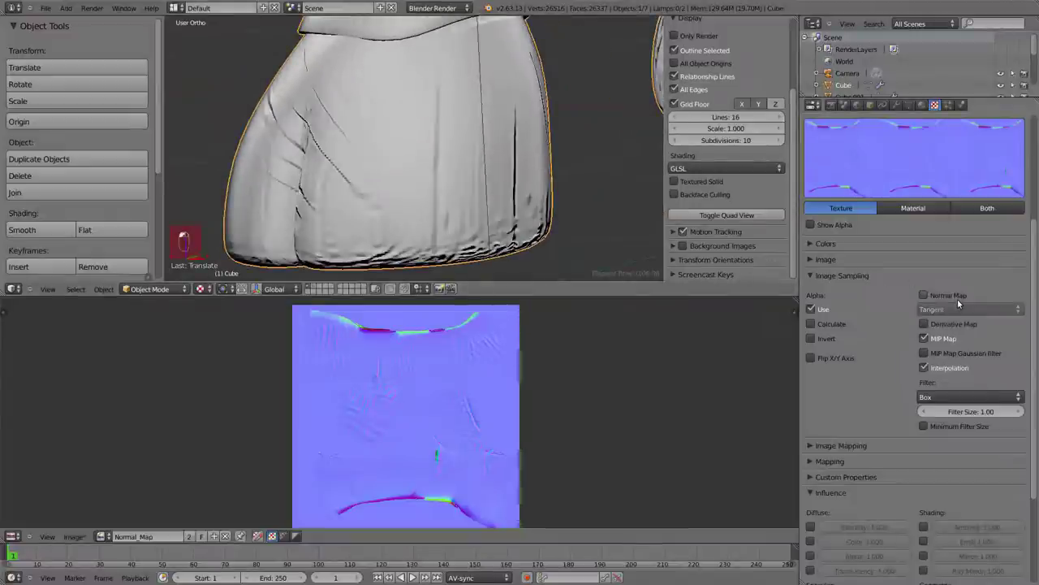
left_click(958, 298)
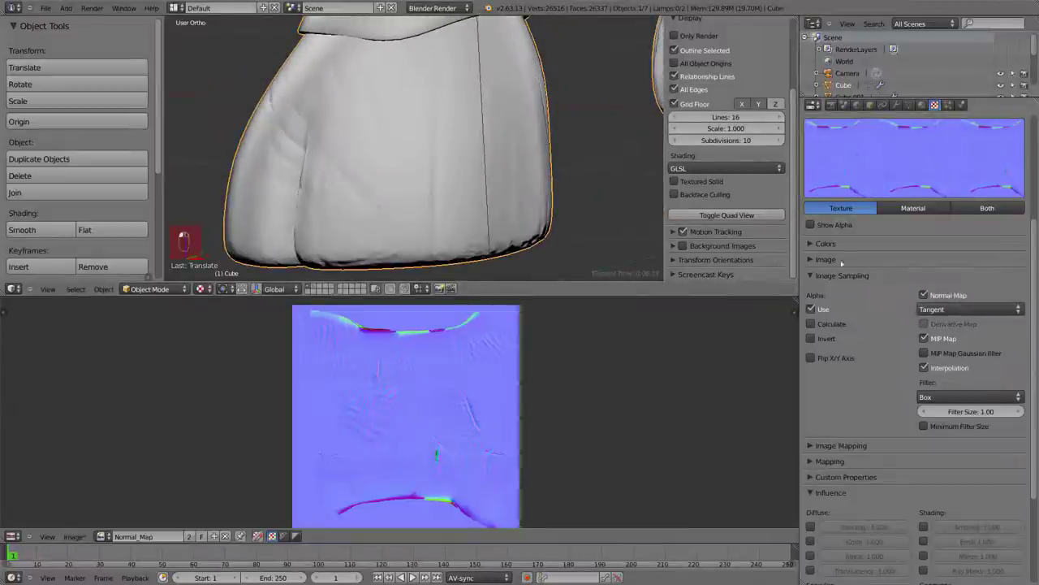
Step: Maximize the 3D view and hide its side panels for an unobstructed view of the hooves
scroll(444, 145, "down", 4)
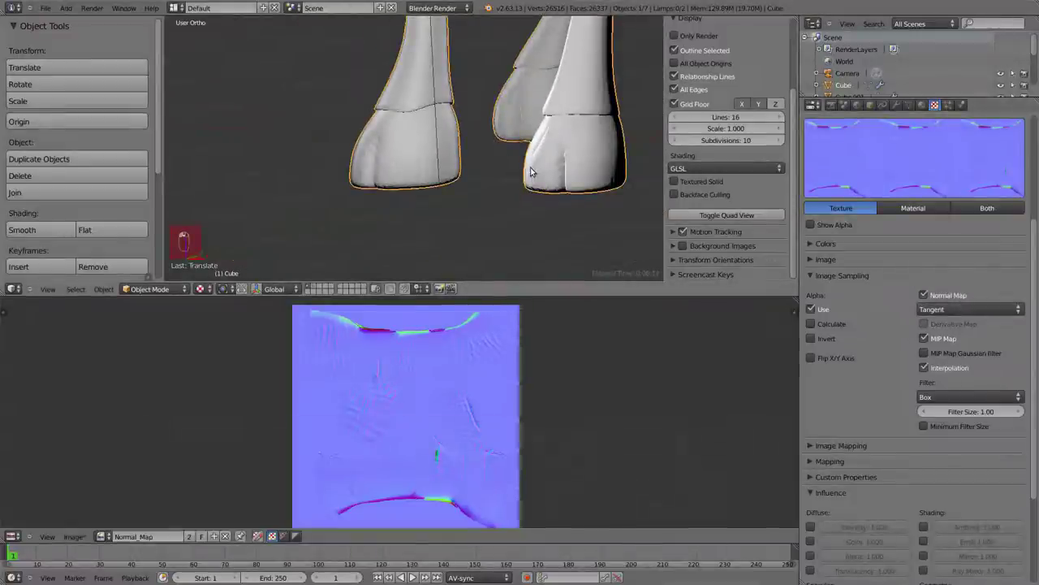
key("shift+space")
key("n")
key("t")
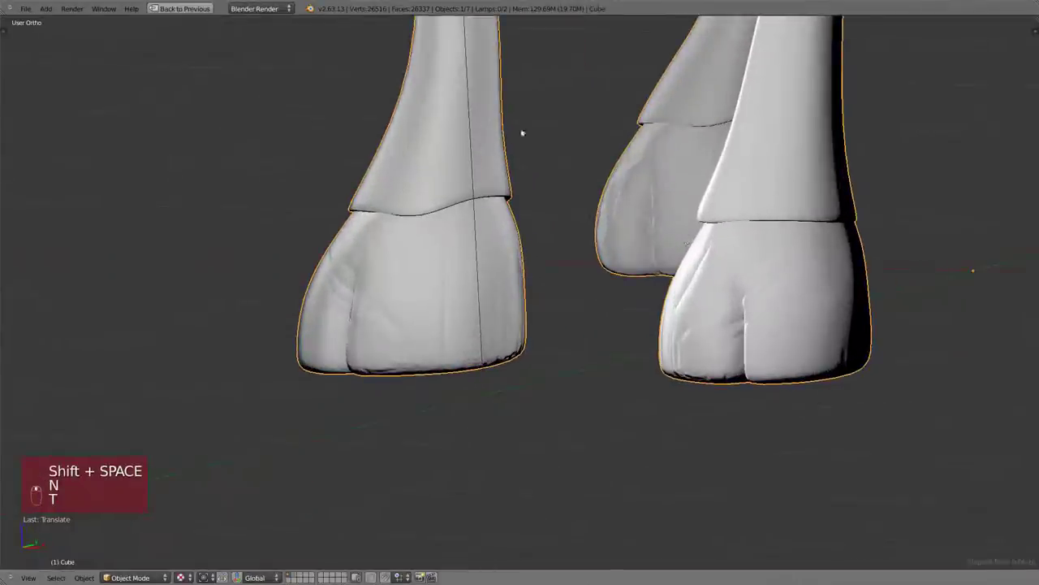
Step: Select the point lamp and move it around beside the hooves to check how the normal-mapped creases catch the light
scroll(523, 132, "down", 5)
right_click(494, 145)
scroll(533, 174, "up", 3)
key("g")
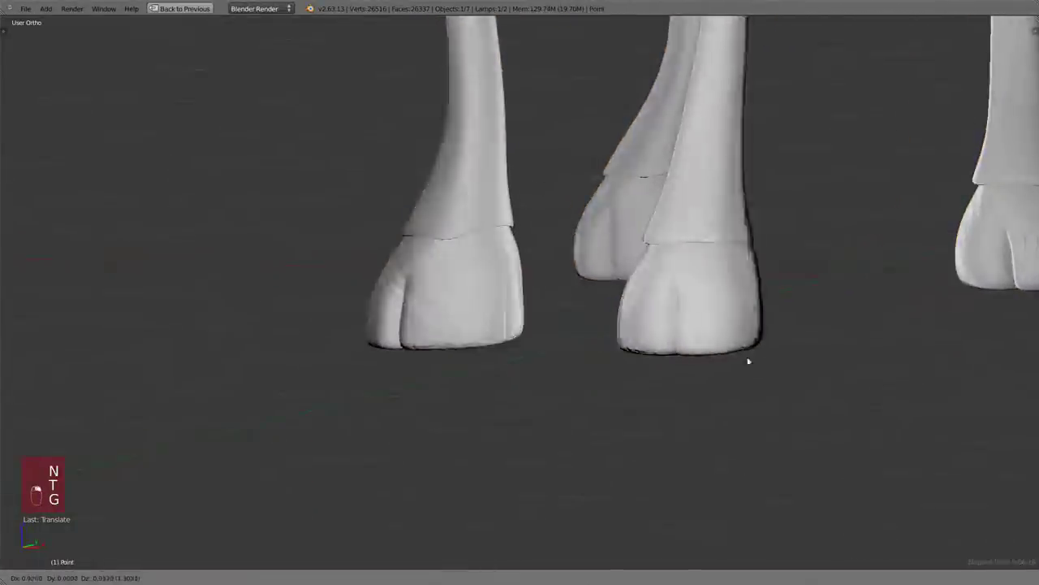
left_click(942, 509)
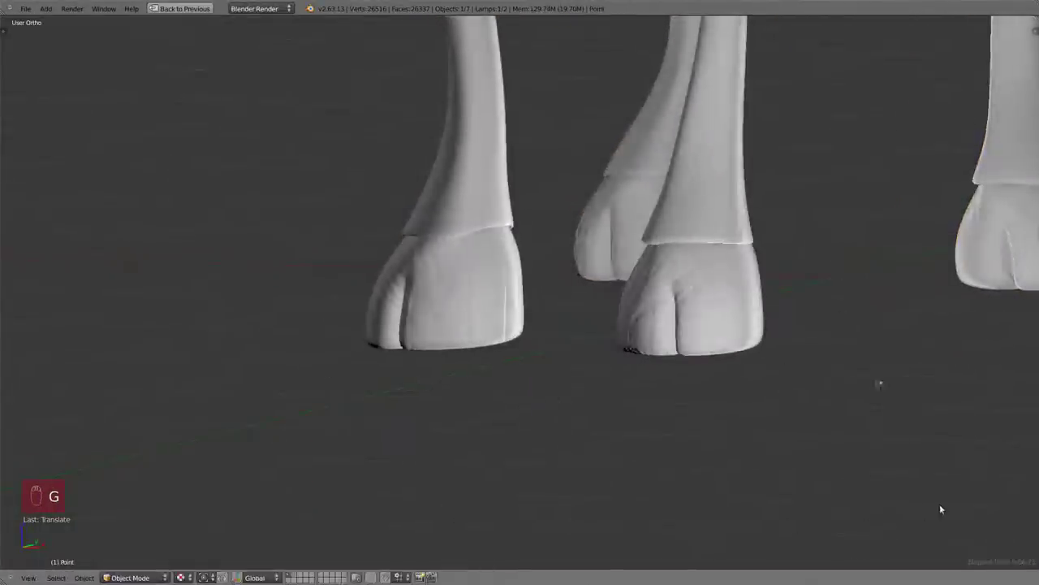
middle_click_drag(879, 374, 654, 312)
scroll(653, 312, "up", 6)
key("g")
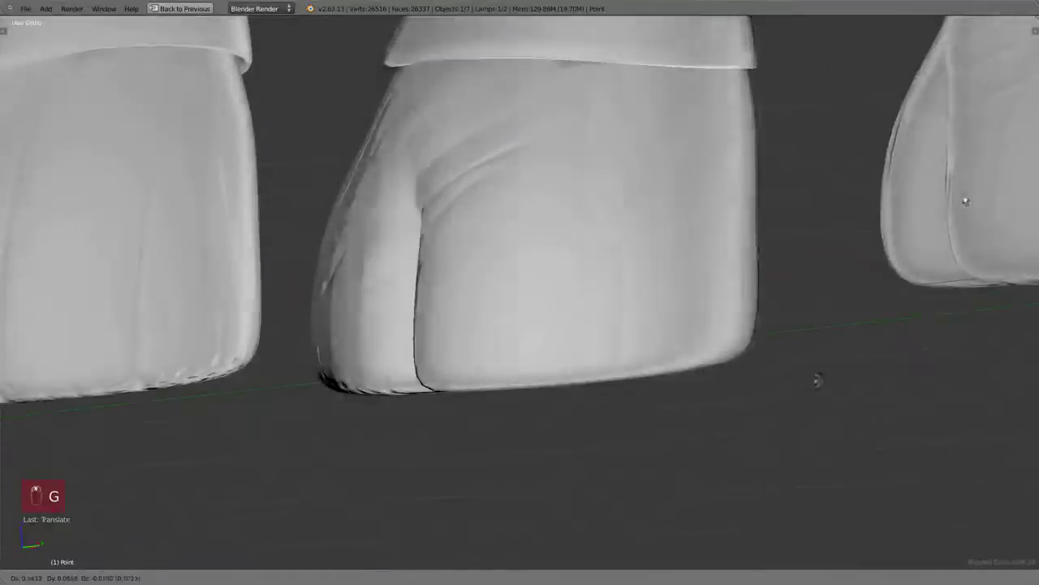
left_click(644, 30)
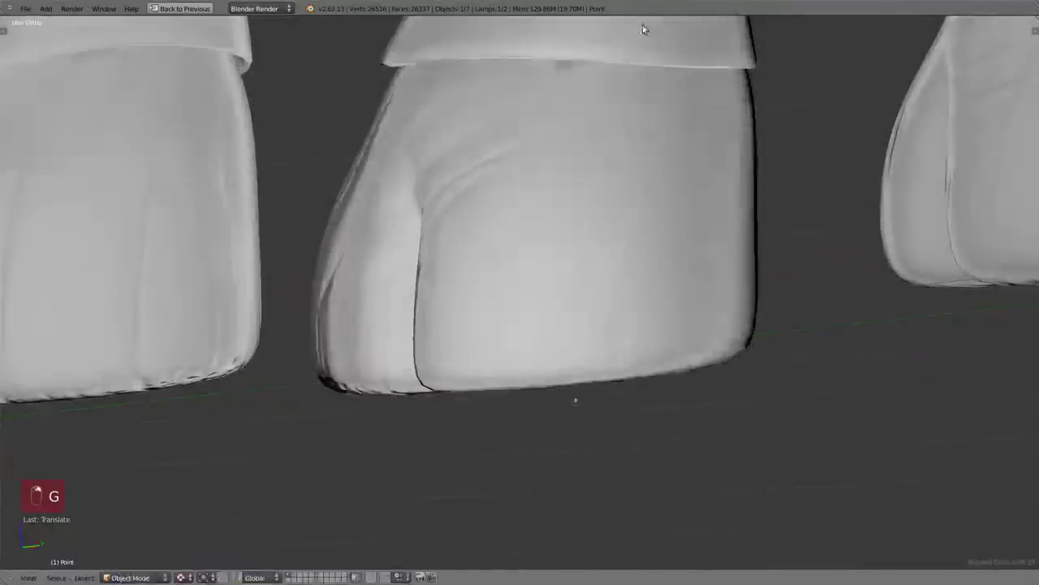
Step: Reposition the point lamp between the legs and around the hooves, checking the normal-mapped shading from the side and from below
scroll(643, 29, "down", 3)
middle_click_drag(829, 163, 715, 217)
key("g")
left_click(115, 89)
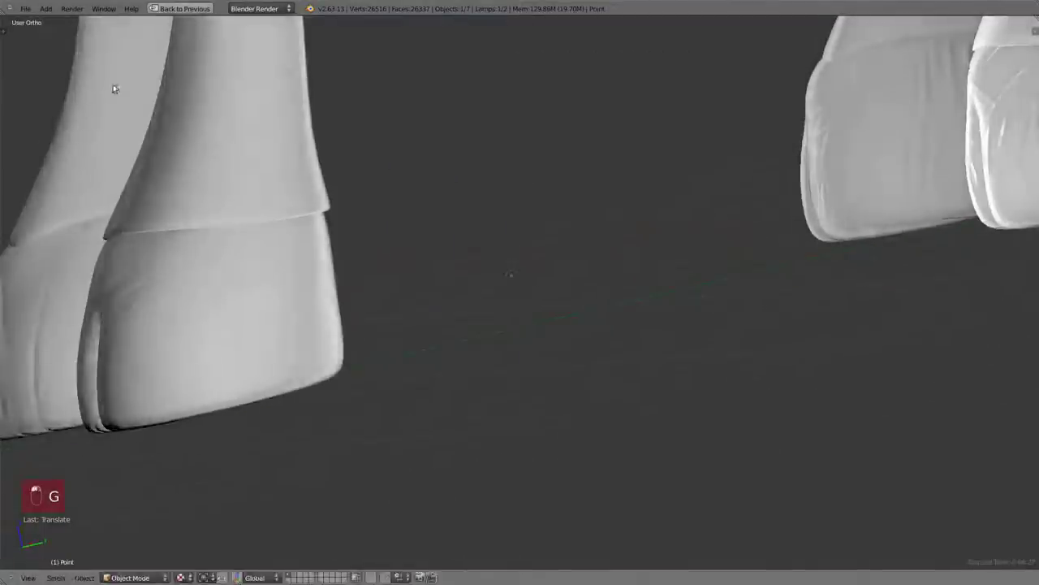
mouse_move(114, 88)
middle_mouse_down()
mouse_move(269, 79)
mouse_move(288, 325)
mouse_move(680, 225)
mouse_move(442, 282)
middle_mouse_up()
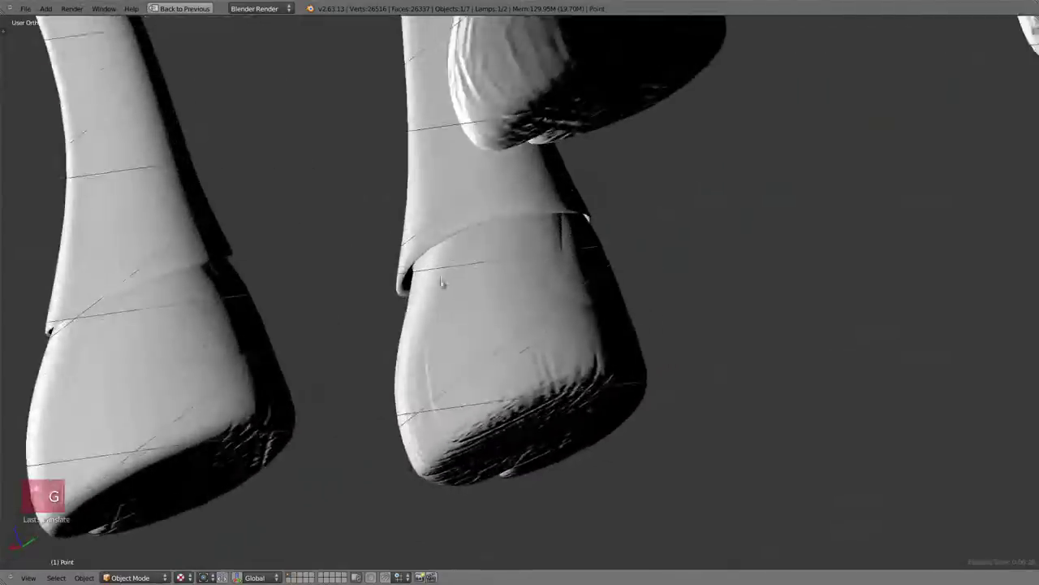
key("g")
left_click(724, 285)
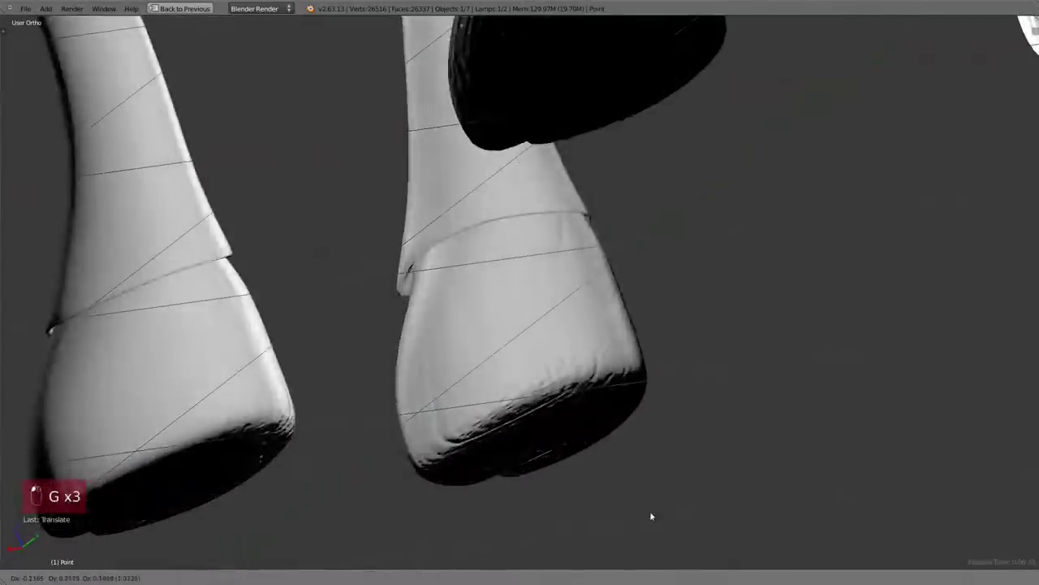
left_click(258, 342)
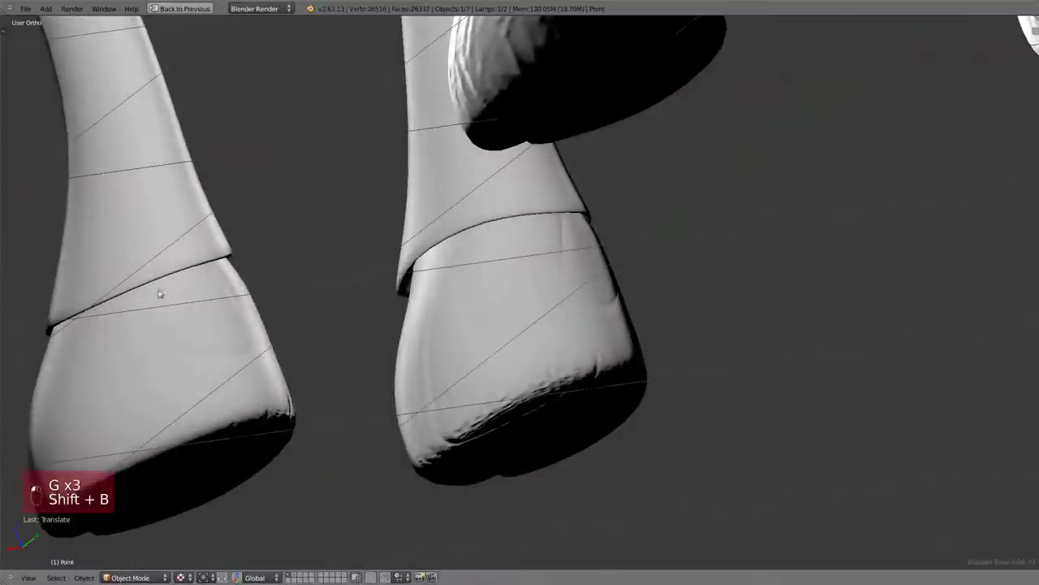
Step: Move the point lamp around the hooves in a close-up and in front view to check the normal-mapped shading from several directions
scroll(160, 294, "up", 10)
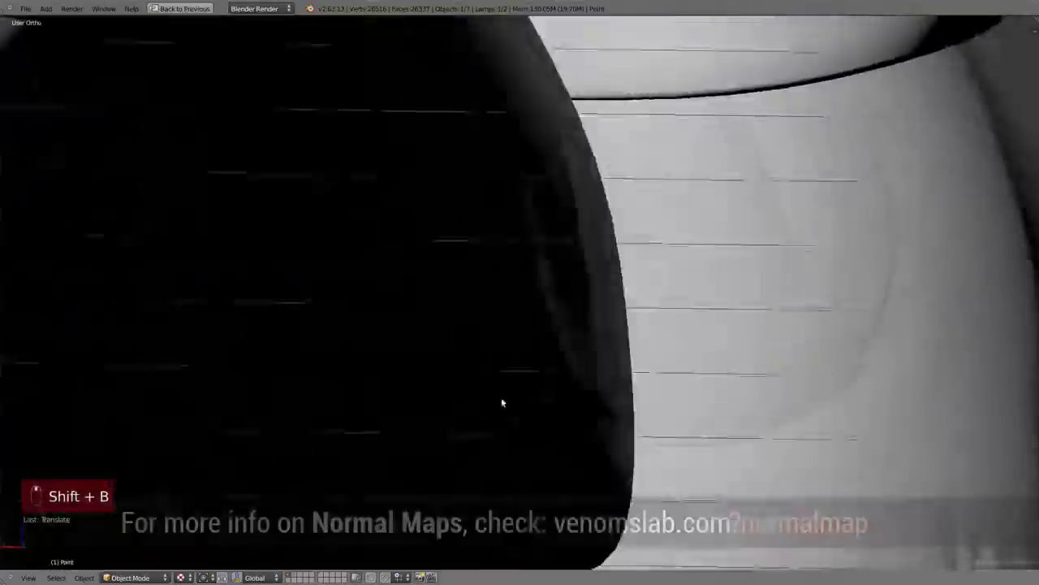
scroll(501, 403, "down", 6)
key("g")
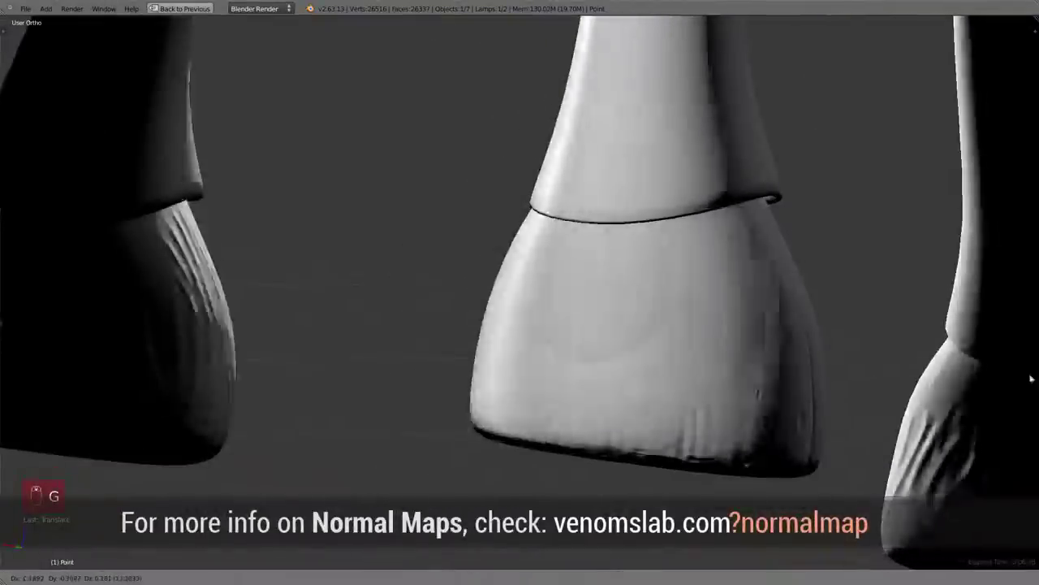
left_click(580, 338)
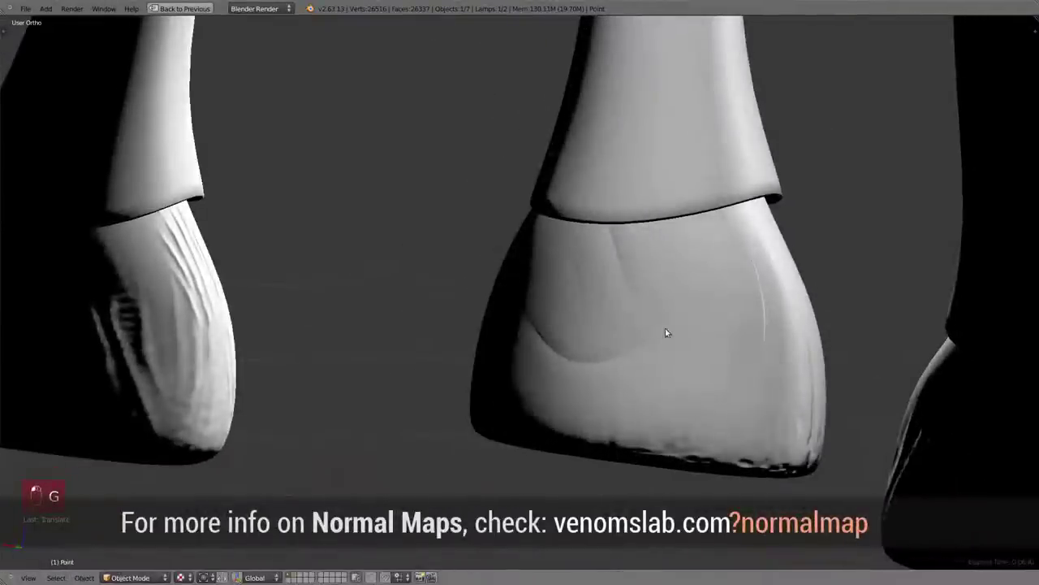
key("KP_1")
key("g")
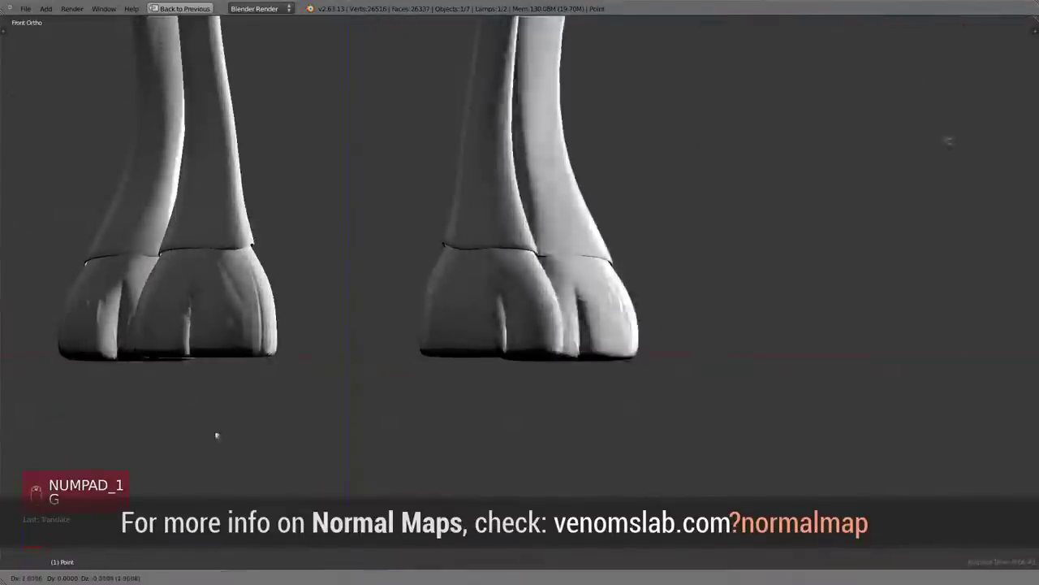
left_click(424, 310)
Step: Examine the cow's low-poly hoof geometry in Edit Mode, selecting single hoof faces and trying to move one, and return to Object Mode
right_click(486, 309)
key("Tab")
scroll(487, 308, "up", 4)
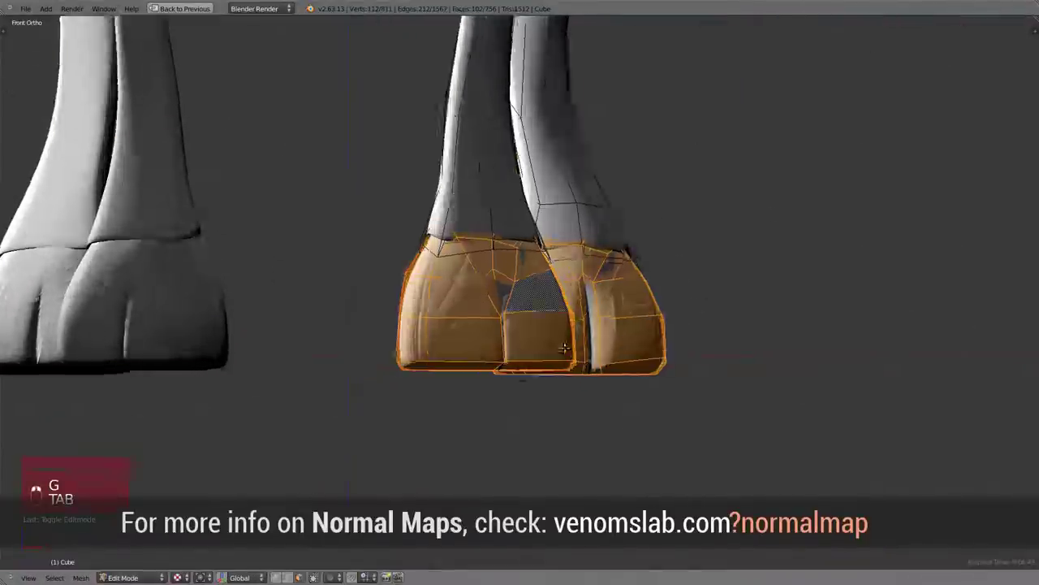
right_click(573, 285)
right_click(575, 285)
right_click(423, 311)
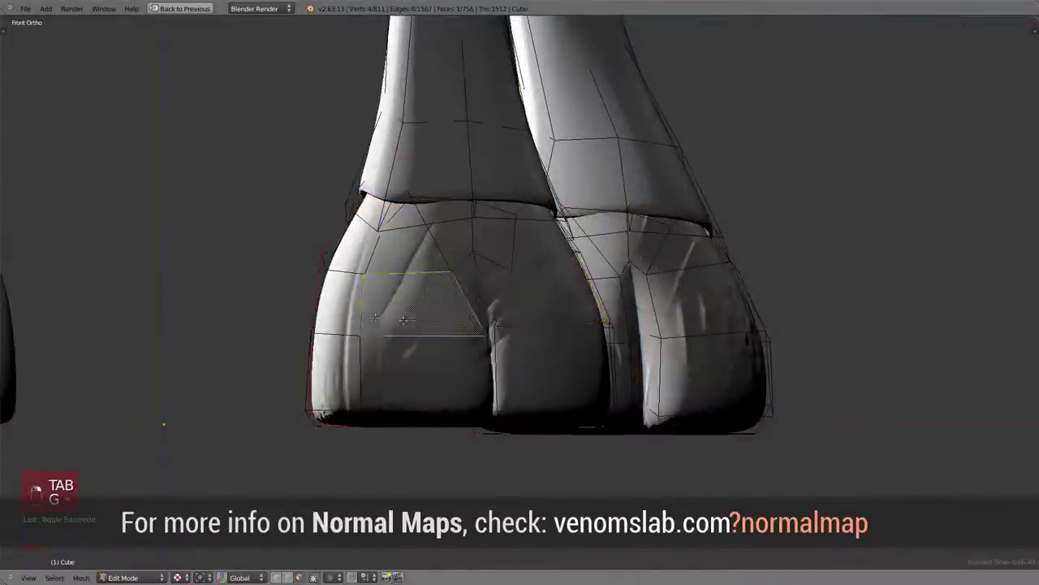
key("g")
right_click(414, 302)
key("Tab")
Step: Deselect the cow and delete the point lamp used for testing the shading beside its legs
scroll(455, 322, "down", 5)
scroll(439, 322, "down", 7)
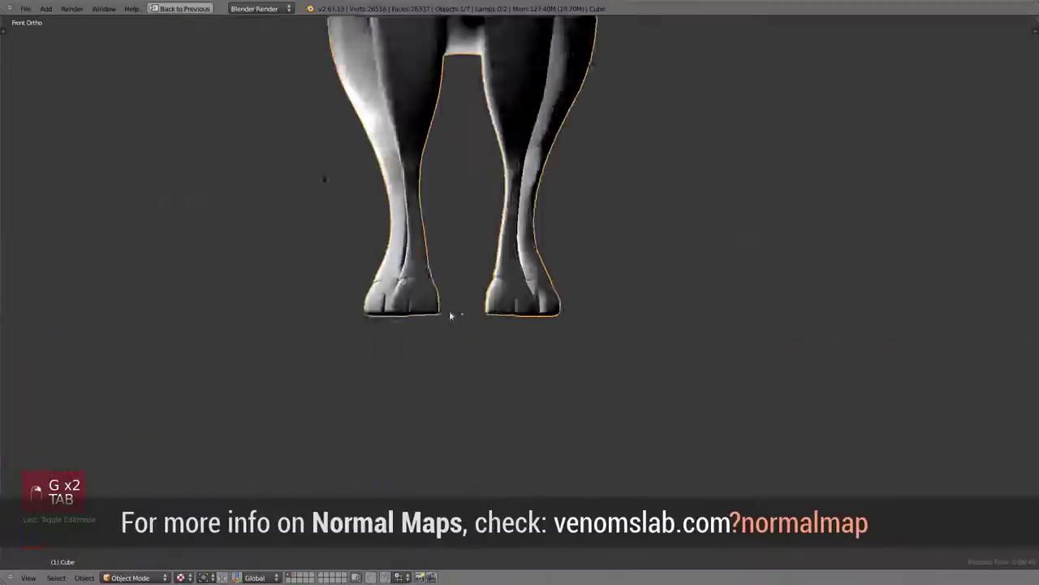
key("a")
middle_click_drag(487, 211, 510, 357, "shift")
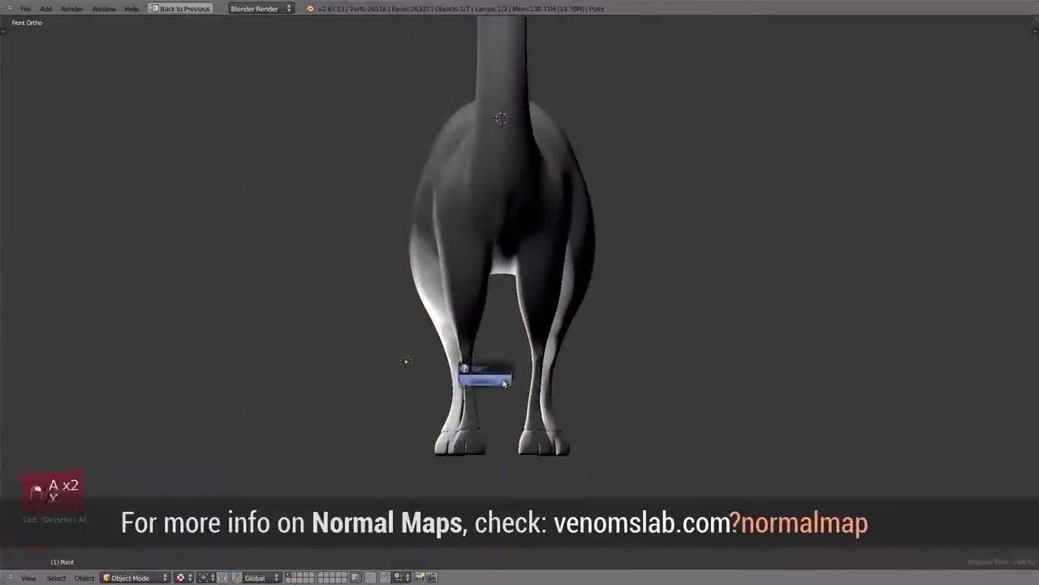
left_click(504, 381)
scroll(552, 448, "up", 4)
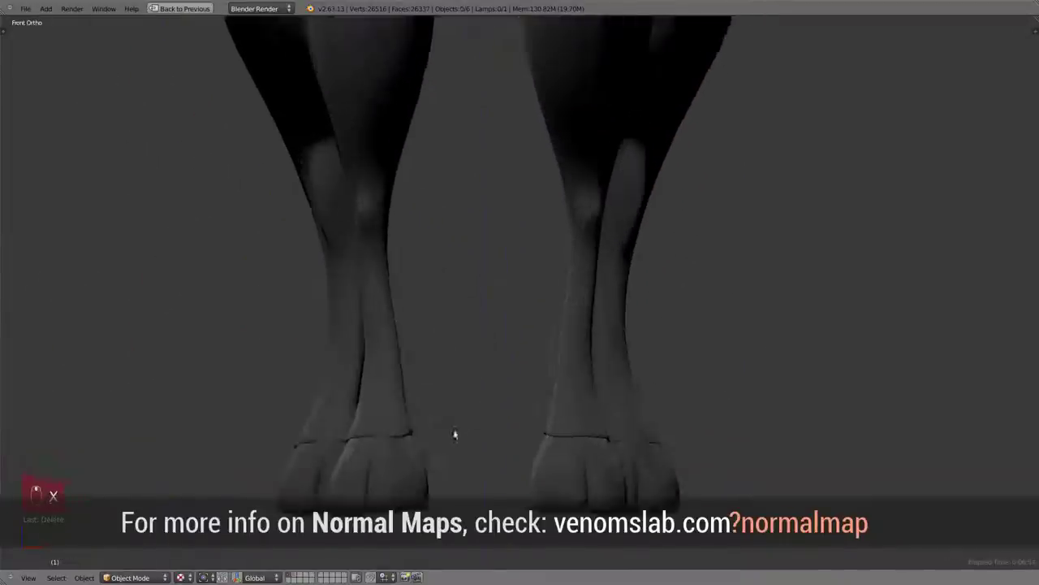